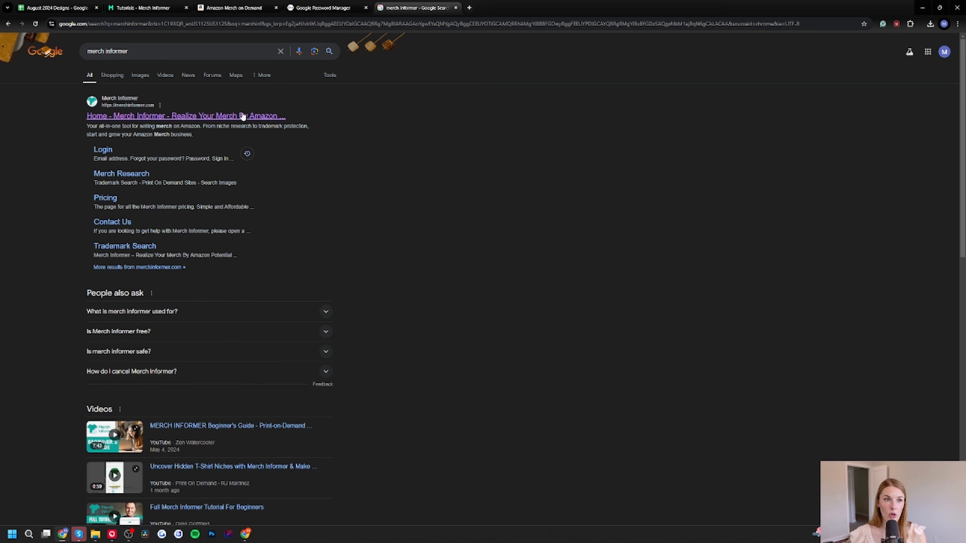
# Go to the Merch Informer members site from the search results and show the August 2024 category of favorite products
pyautogui.click(176, 116)
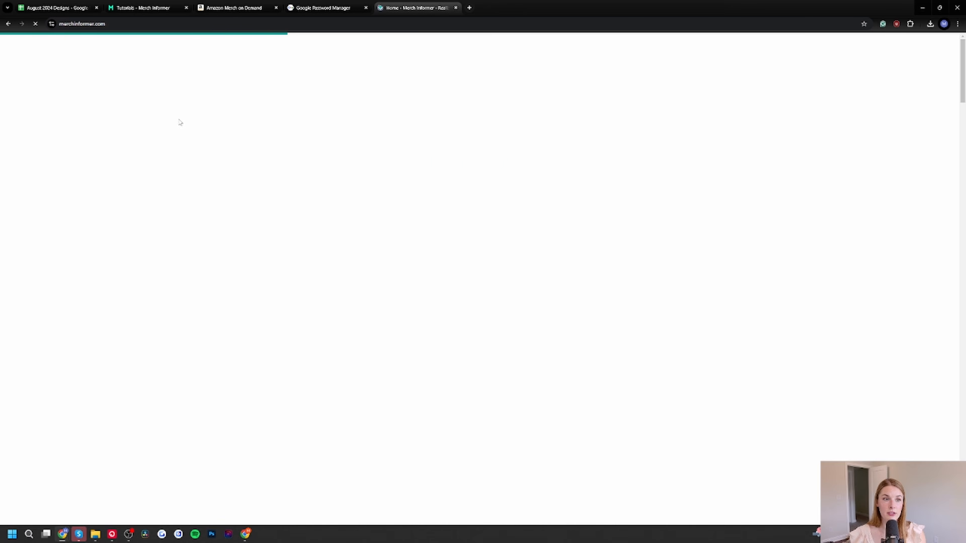
pyautogui.click(421, 64)
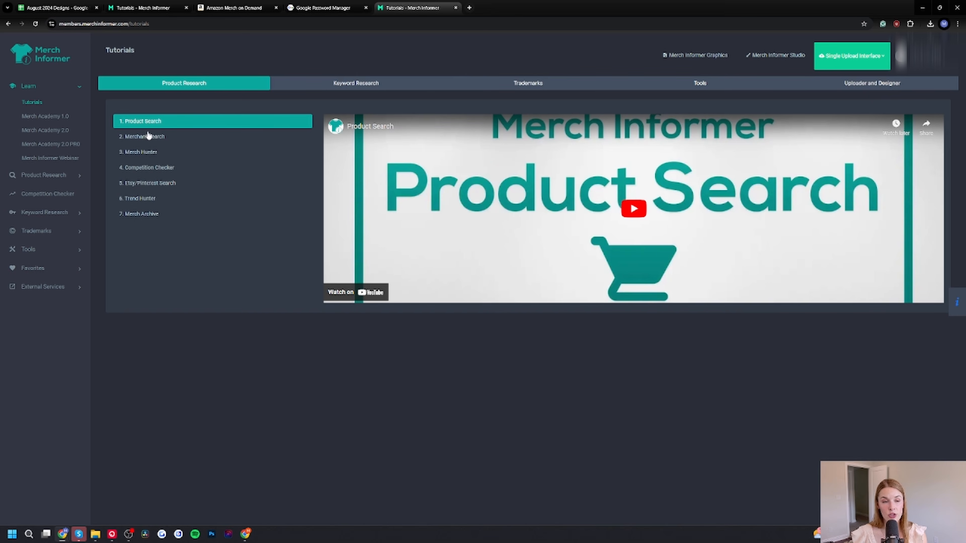
pyautogui.click(42, 268)
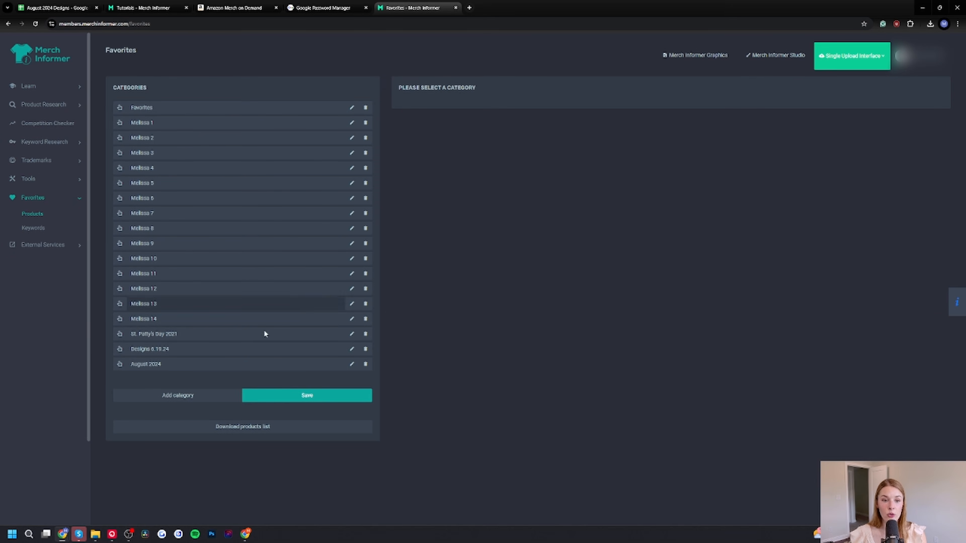
pyautogui.click(248, 366)
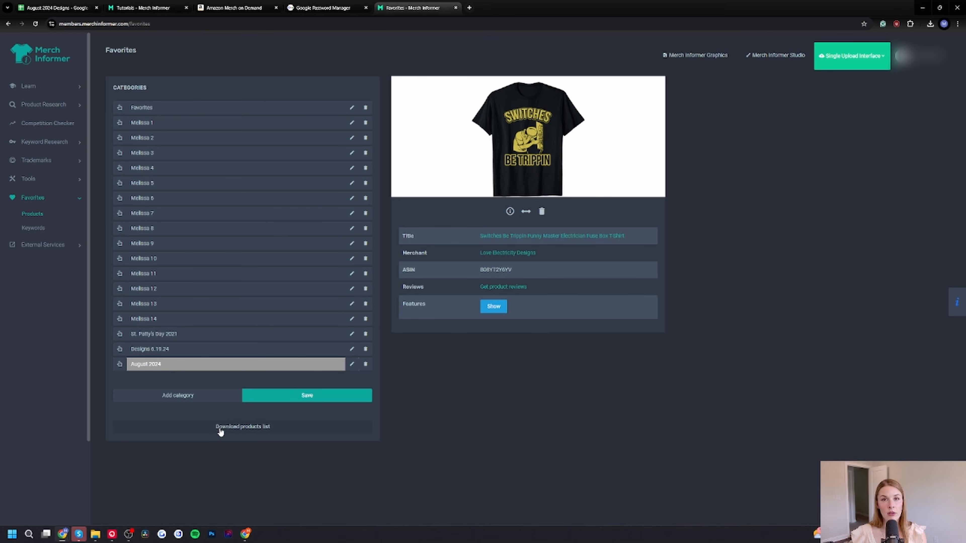
# View the August 2024 Designs spreadsheet, close the 7.png design preview, and open the Create page in Amazon Merch on Demand
pyautogui.click(61, 11)
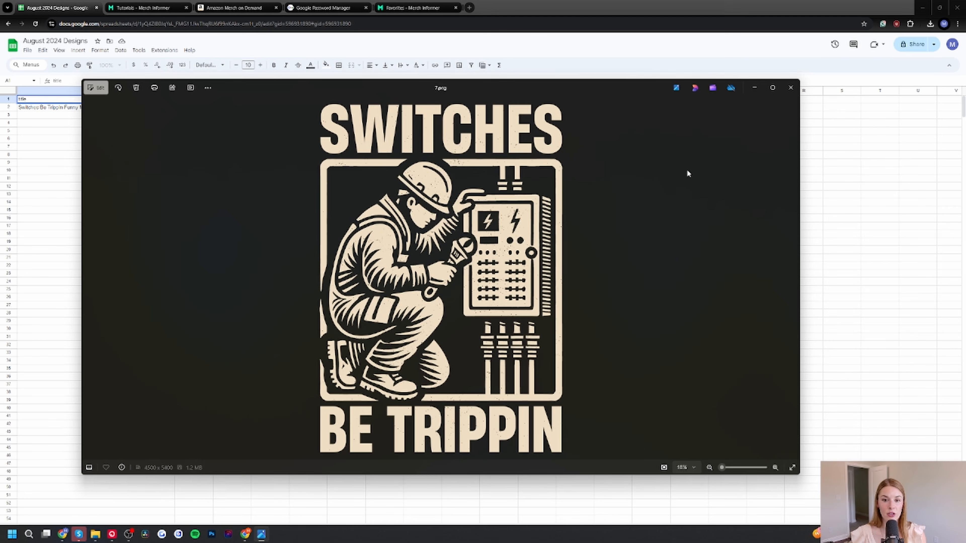
pyautogui.click(789, 89)
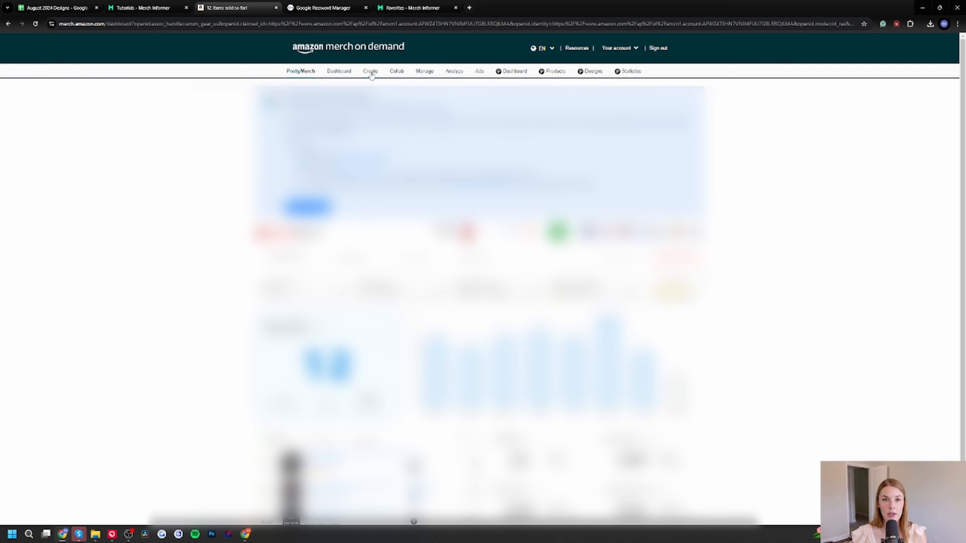
pyautogui.click(372, 72)
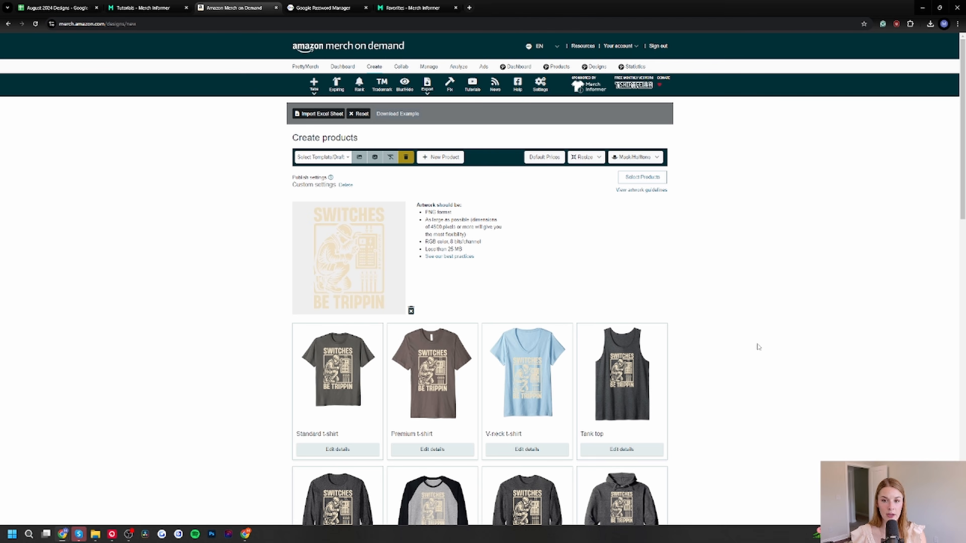
# Examine how the Switches Be Trippin artwork looks on every product, from the standard t-shirt to the throw pillows
pyautogui.scroll(-3, 758, 347)
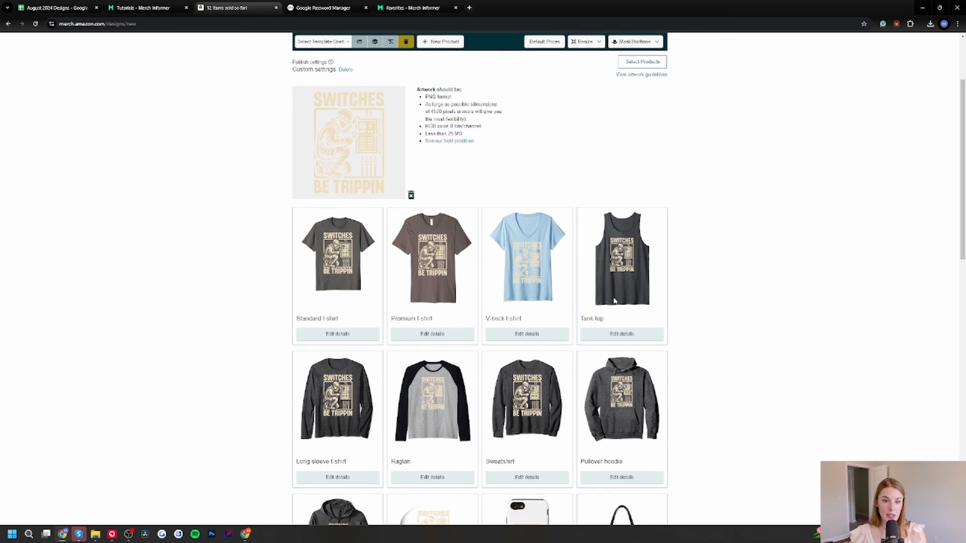
pyautogui.scroll(-2, 293, 351)
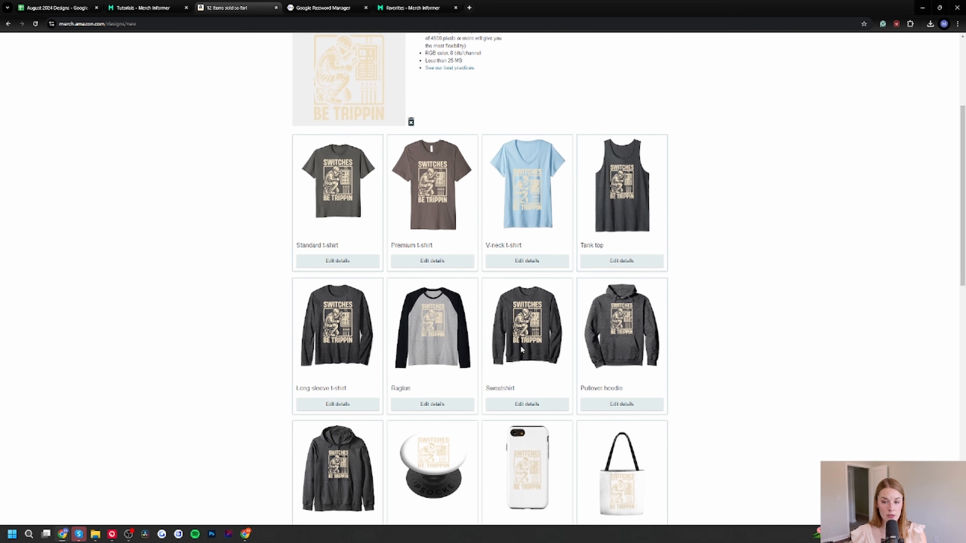
pyautogui.scroll(-2, 646, 358)
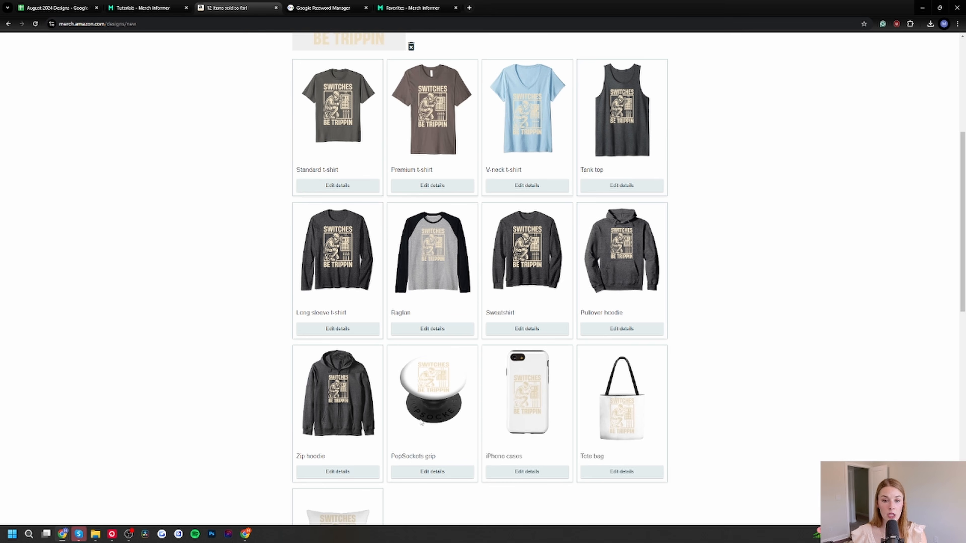
pyautogui.scroll(-1, 422, 419)
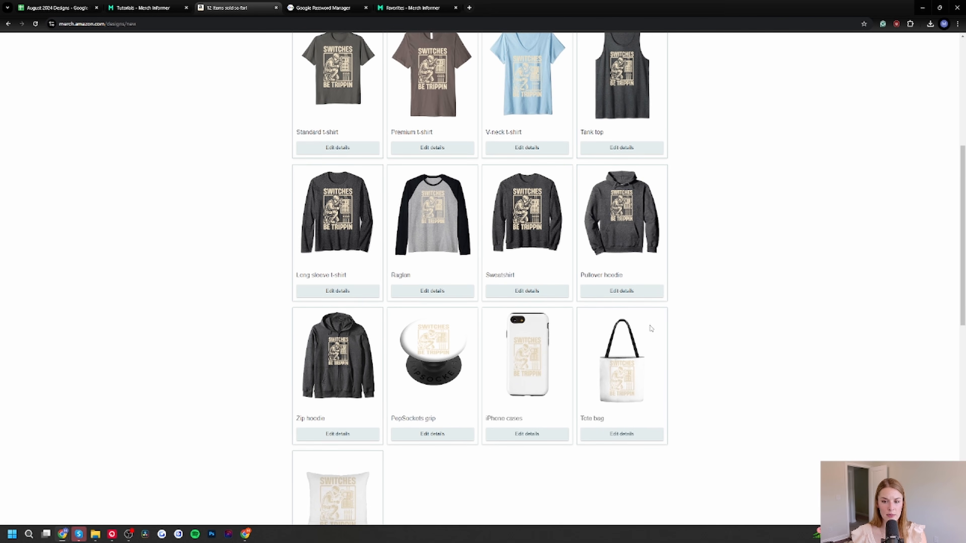
pyautogui.scroll(-2, 651, 381)
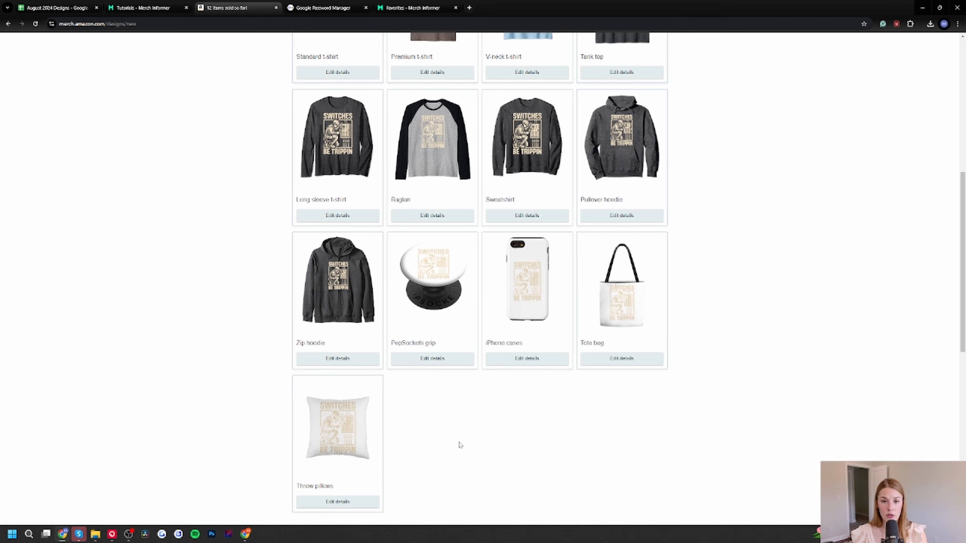
pyautogui.scroll(4, 534, 444)
pyautogui.scroll(6, 534, 444)
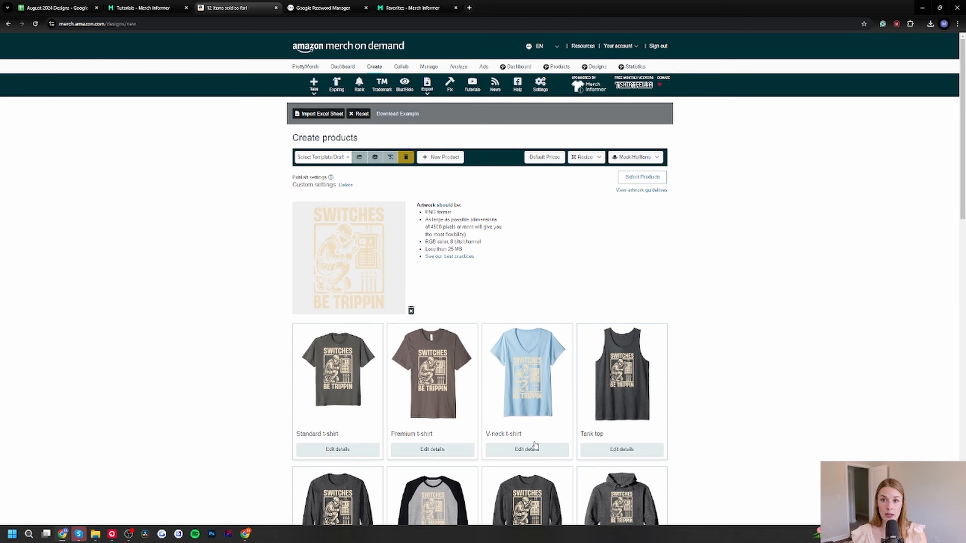
# Limit the design's product selection to only the standard t-shirt on the .com marketplace
pyautogui.click(654, 178)
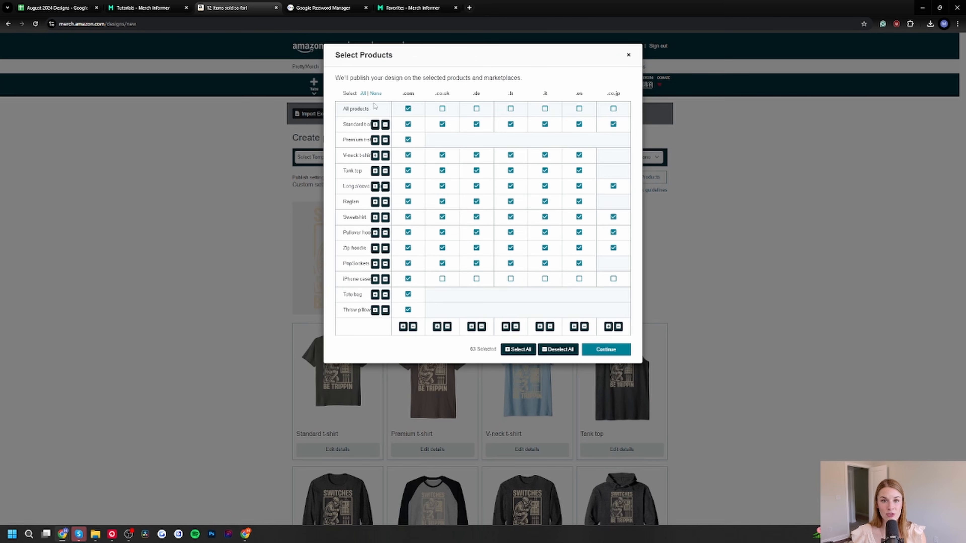
pyautogui.click(376, 95)
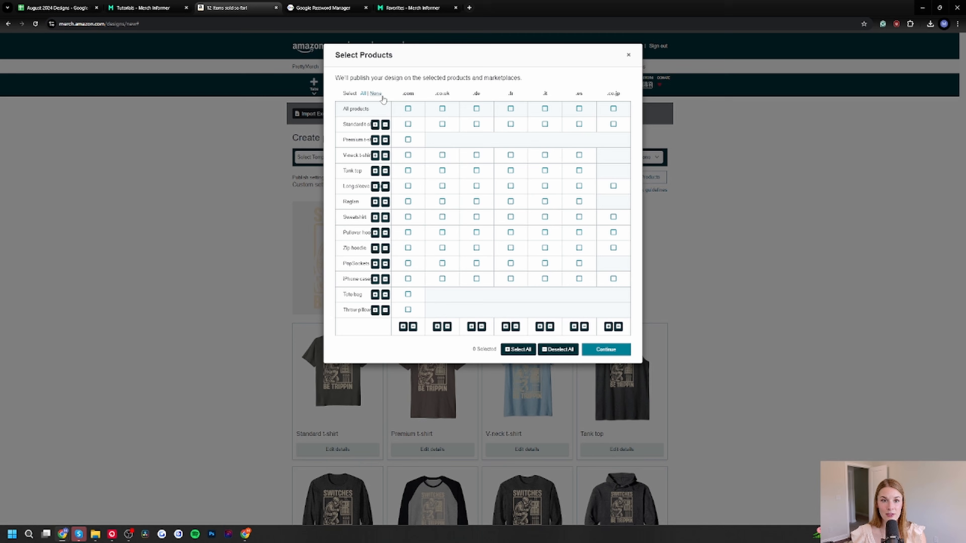
pyautogui.click(408, 125)
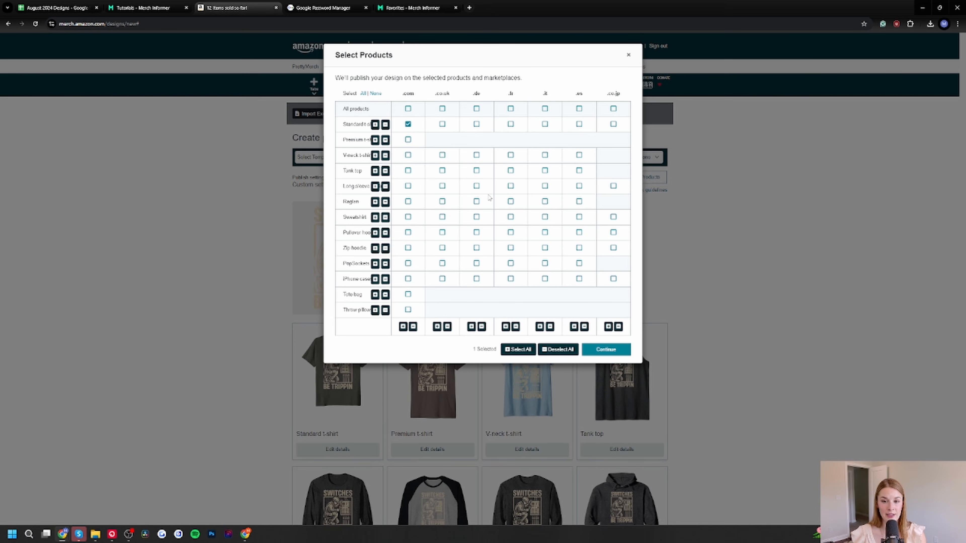
pyautogui.click(606, 350)
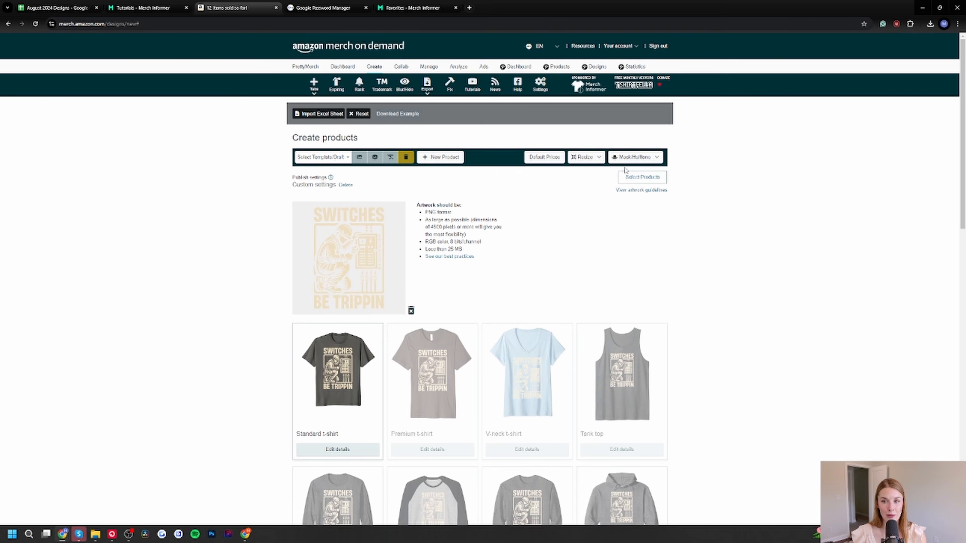
# Try selecting every product and marketplace, and reset the selection to the standard t-shirt on .com alone
pyautogui.click(637, 178)
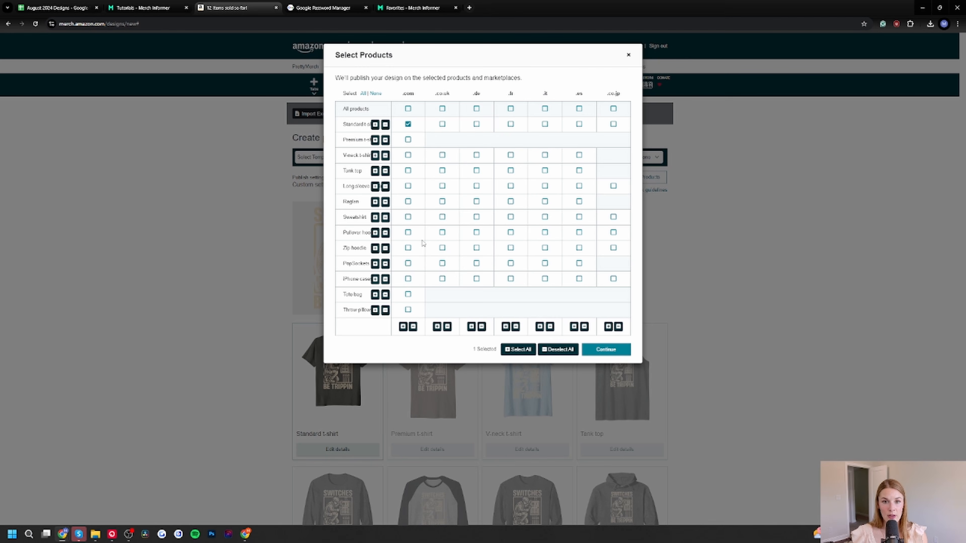
pyautogui.click(363, 94)
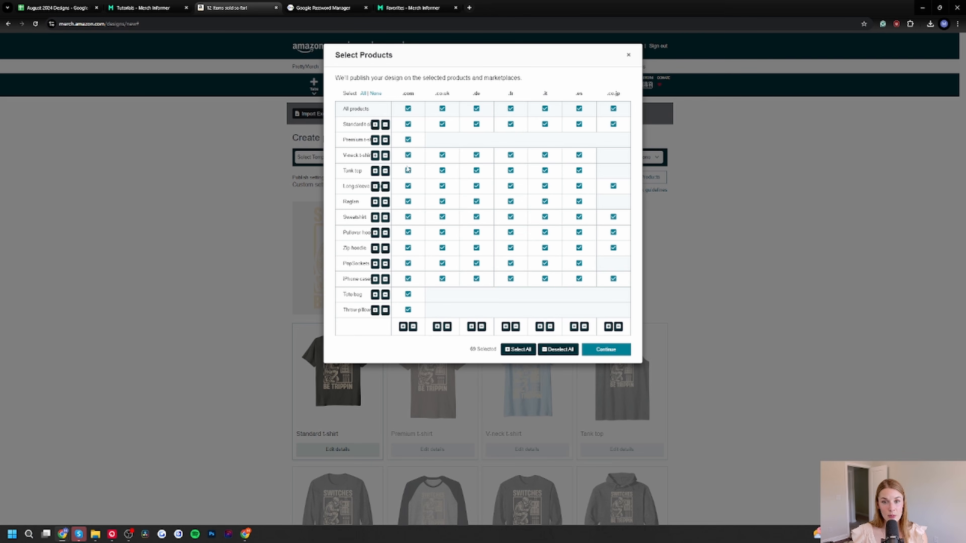
pyautogui.click(379, 94)
pyautogui.click(408, 124)
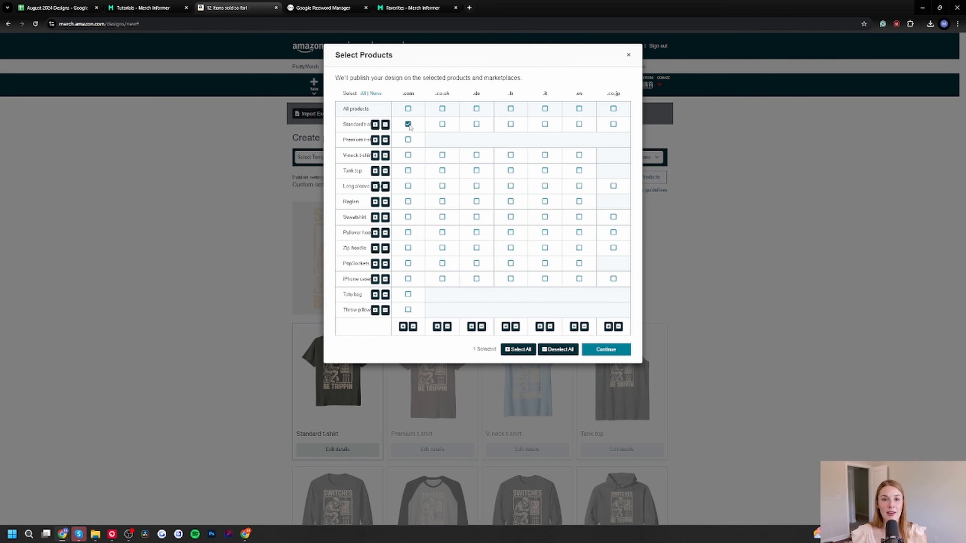
pyautogui.click(613, 349)
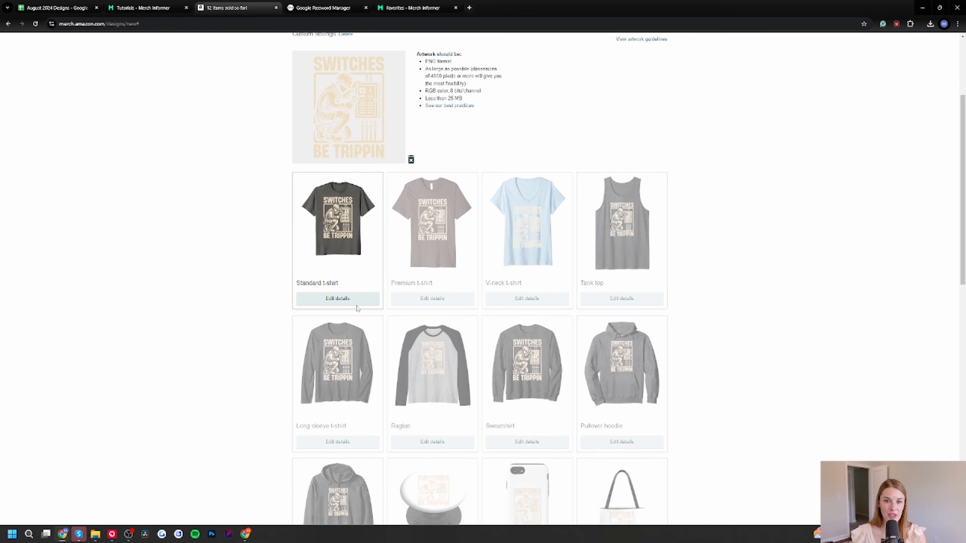
# In the standard t-shirt's details, select black and the other dark shirt colors and open the .com list price for editing
pyautogui.click(328, 299)
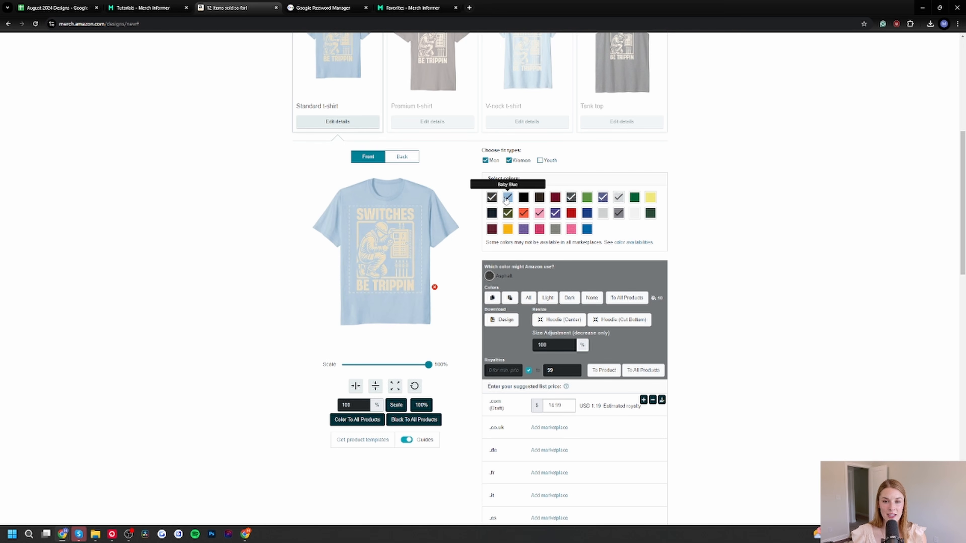
pyautogui.click(523, 199)
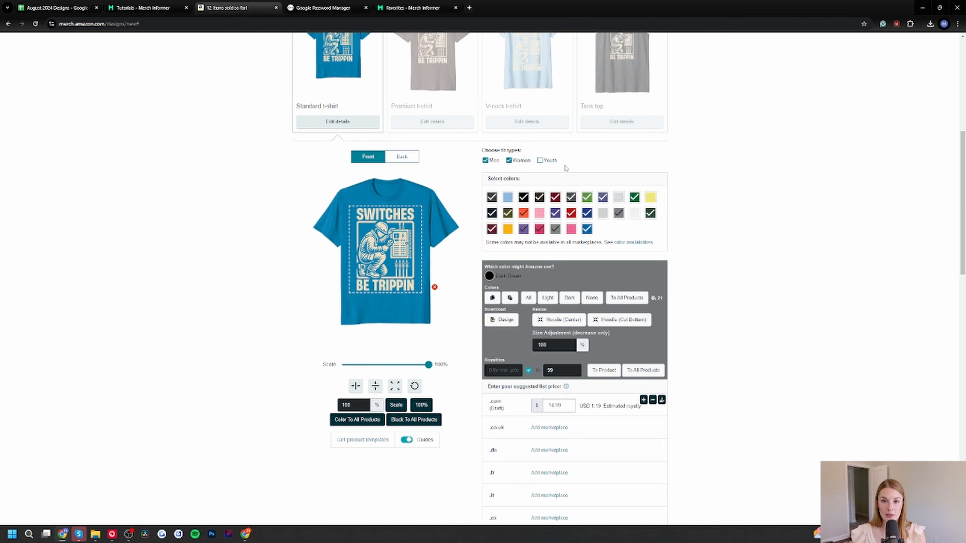
pyautogui.scroll(-4, 587, 297)
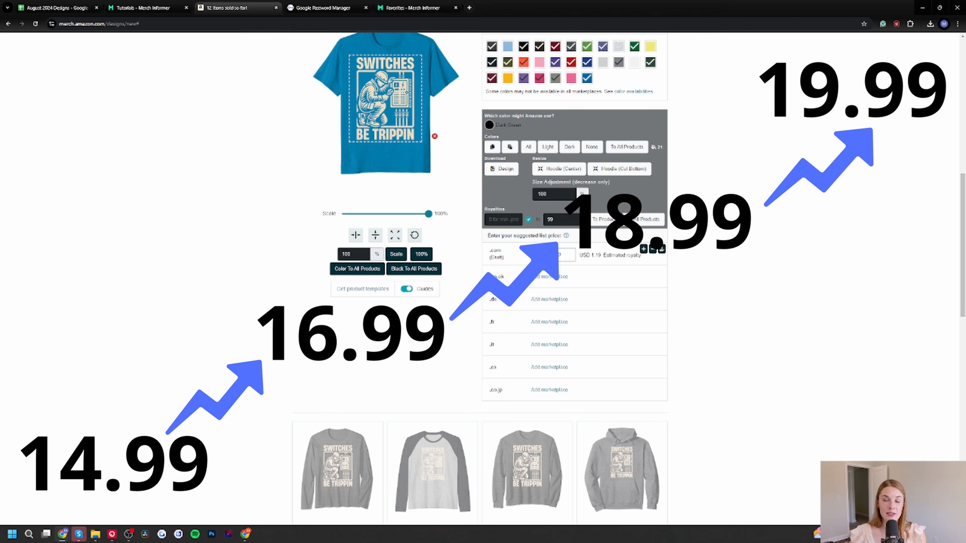
pyautogui.click(555, 255)
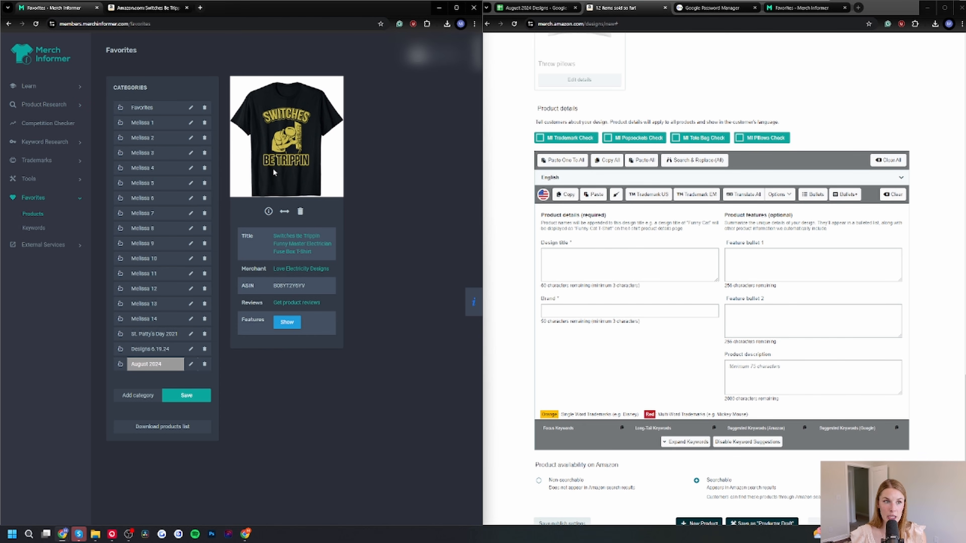
# Search Merch Informer products for "switches be trippin" in US Merch By Amazon Shirts and examine the related keywords
pyautogui.click(42, 105)
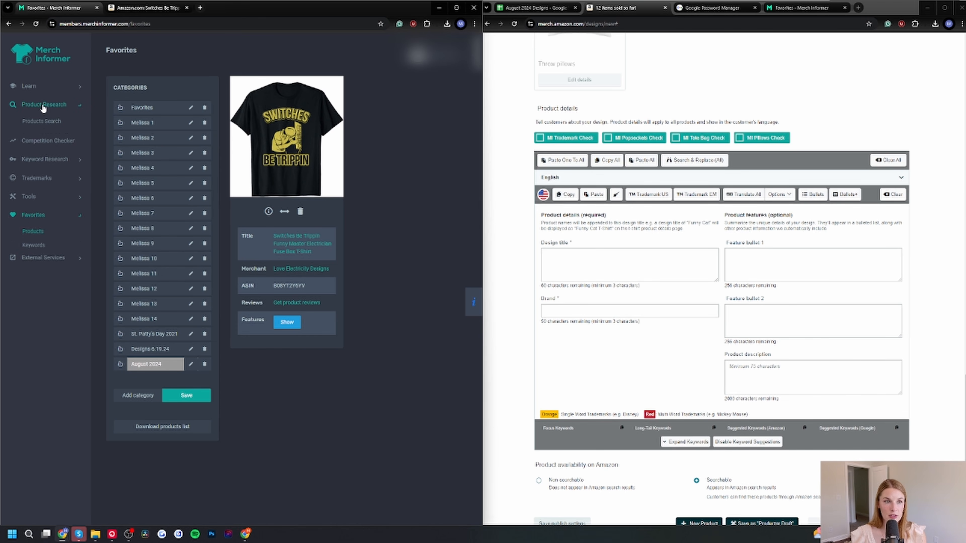
pyautogui.click(44, 121)
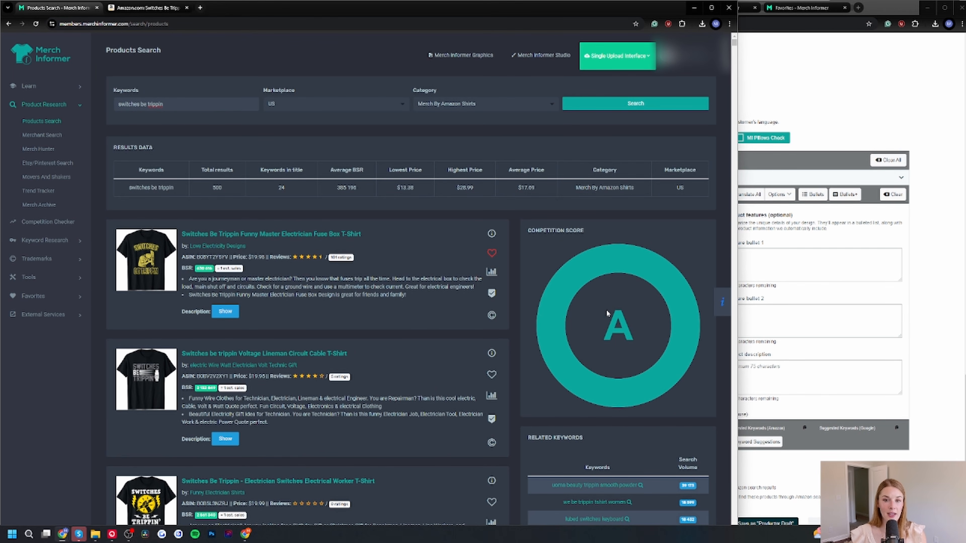
pyautogui.scroll(-3, 579, 370)
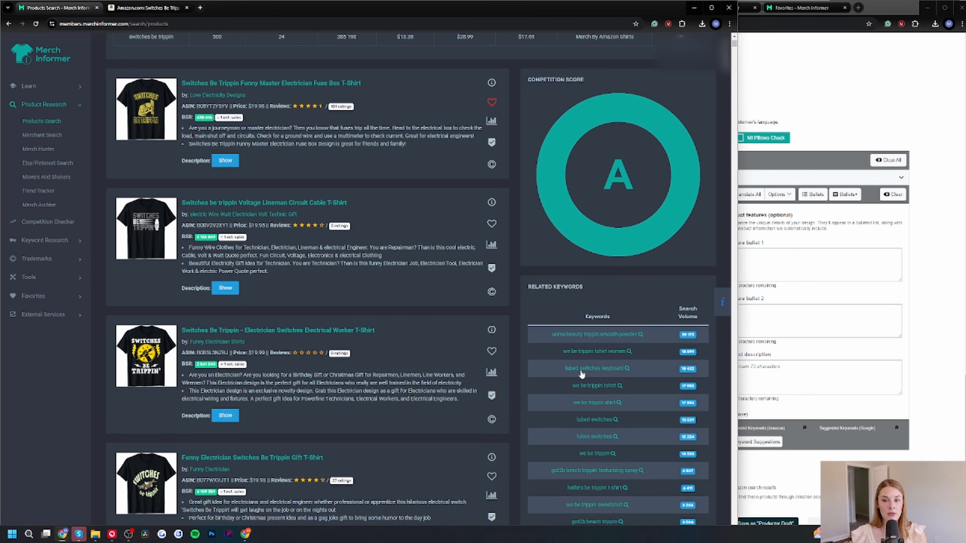
pyautogui.scroll(-3, 576, 345)
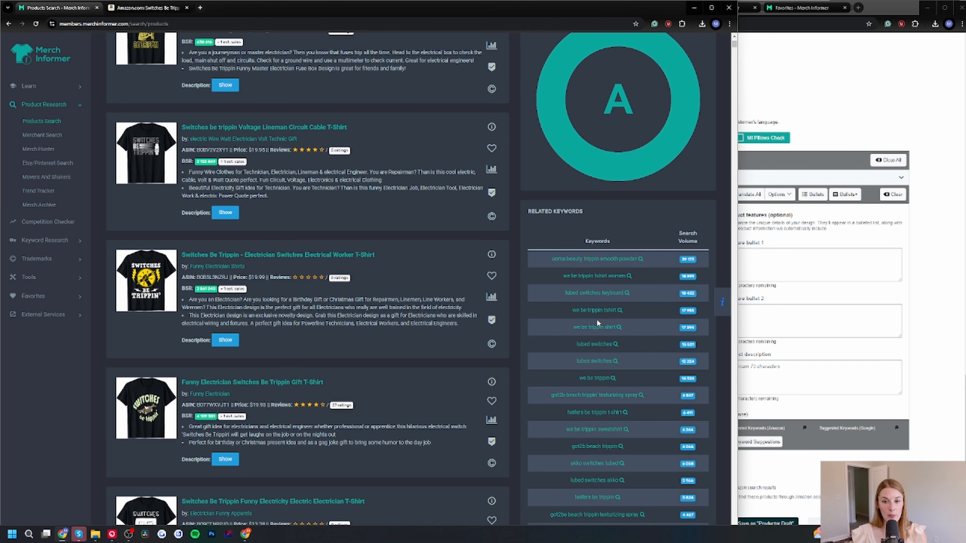
pyautogui.scroll(-3, 585, 373)
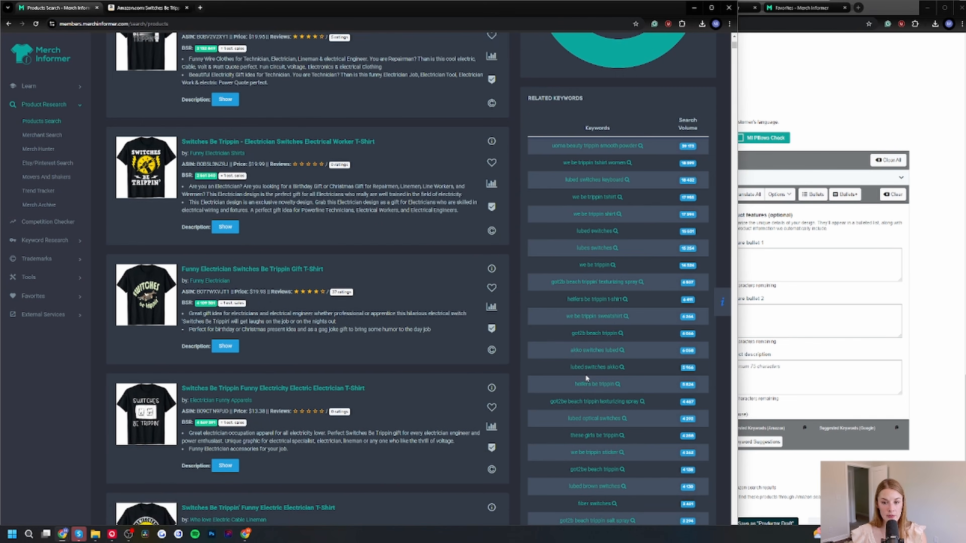
# Compare the competing listings and view the item details of the Switches Be Trippin Funny Master Electrician Fuse Box T-Shirt
pyautogui.scroll(5, 587, 374)
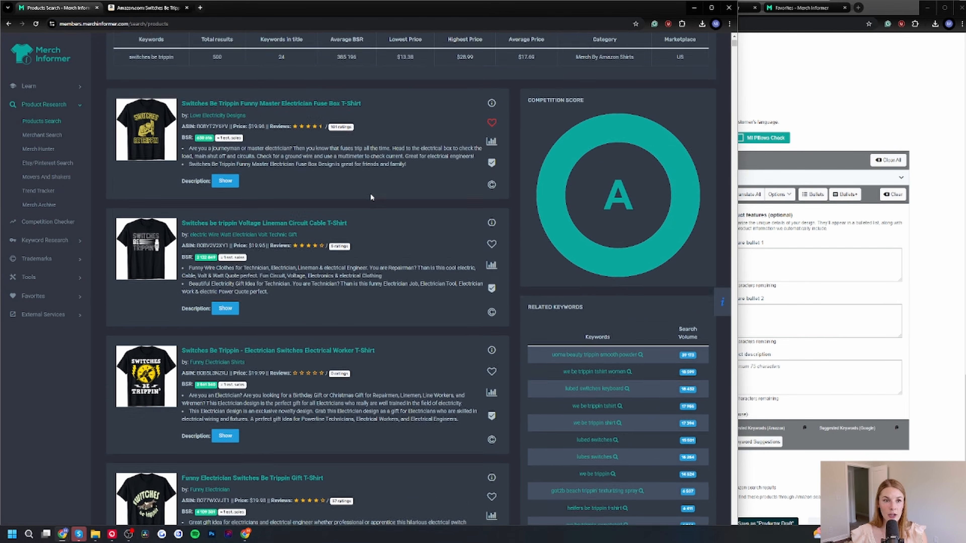
pyautogui.scroll(1, 371, 197)
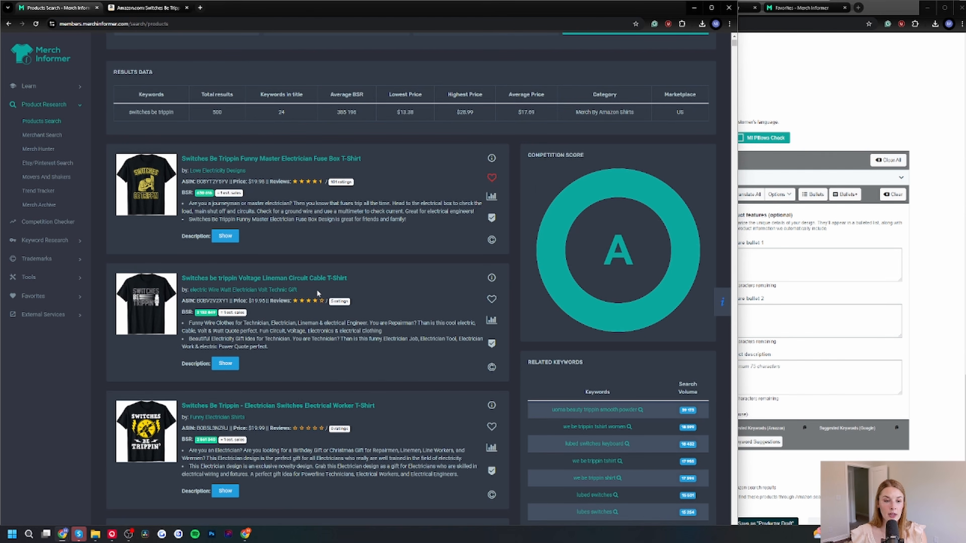
pyautogui.scroll(-3, 208, 312)
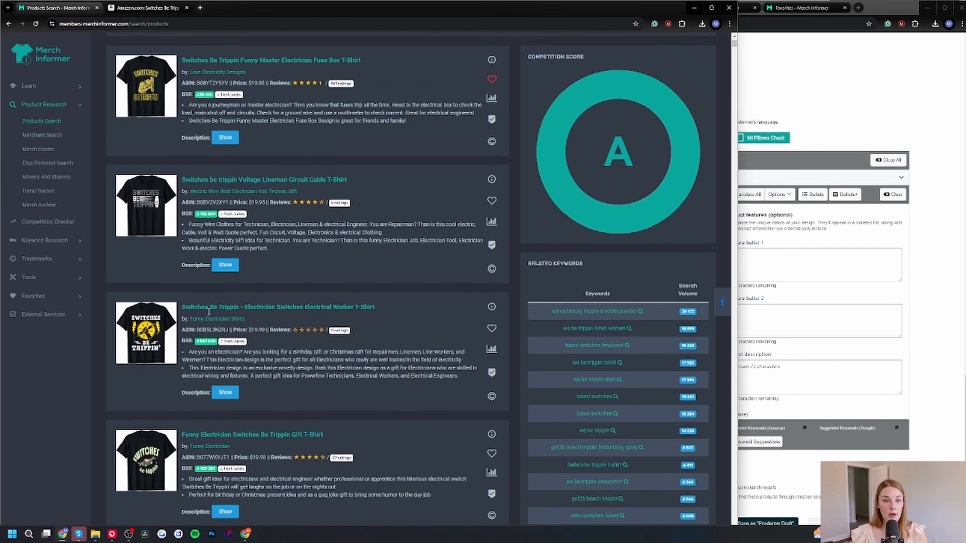
pyautogui.scroll(2, 206, 121)
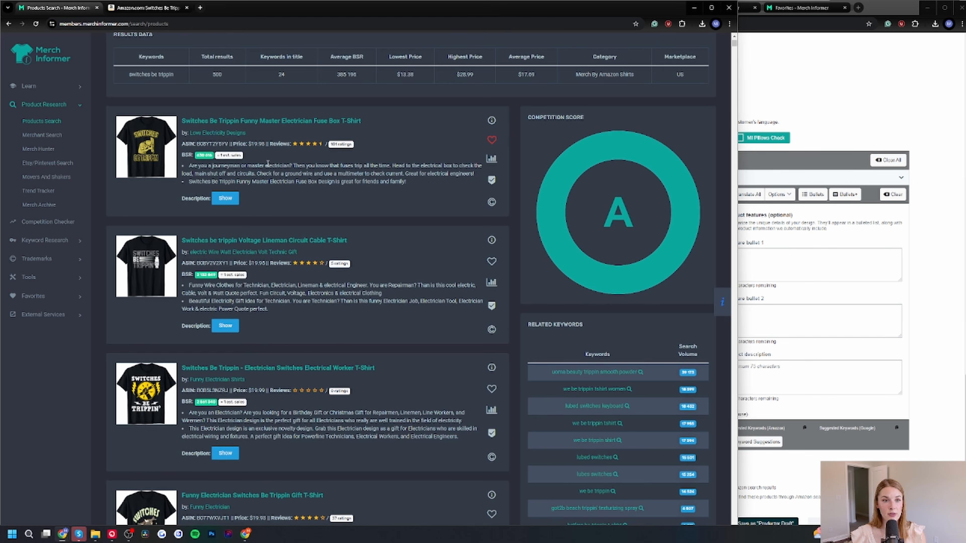
pyautogui.click(492, 121)
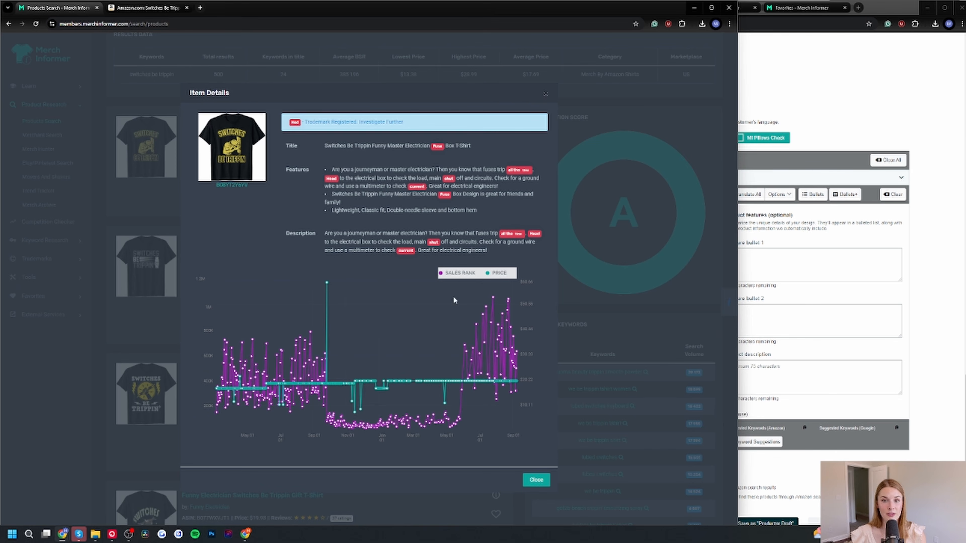
# Examine the master electrician shirt's sales rank and price history, and open the trademark record for its flagged phrase "all the time"
pyautogui.moveTo(501, 330)
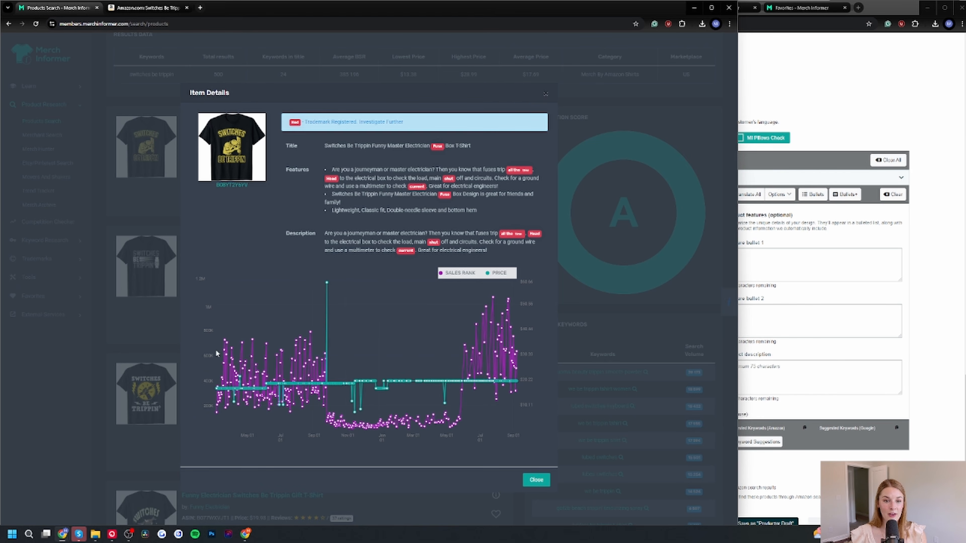
pyautogui.moveTo(248, 388)
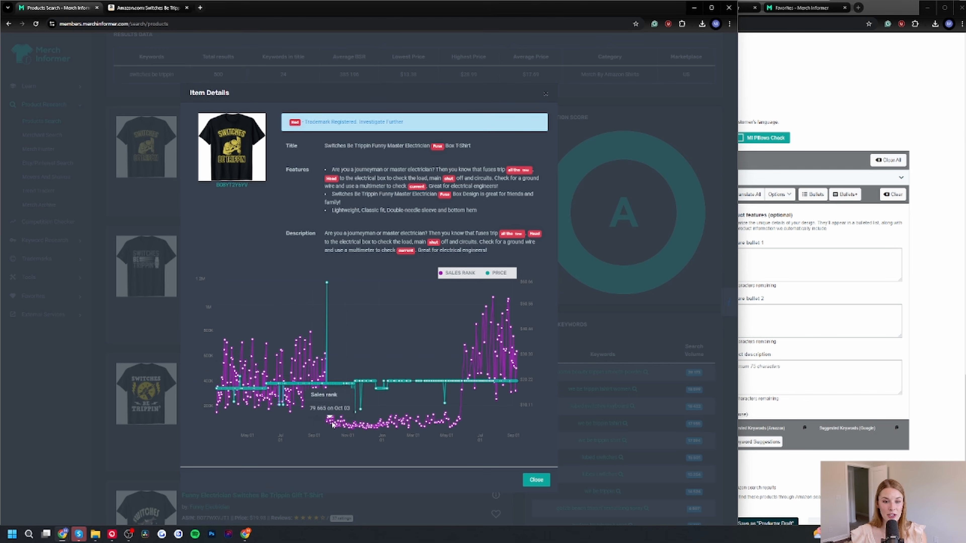
pyautogui.moveTo(458, 424)
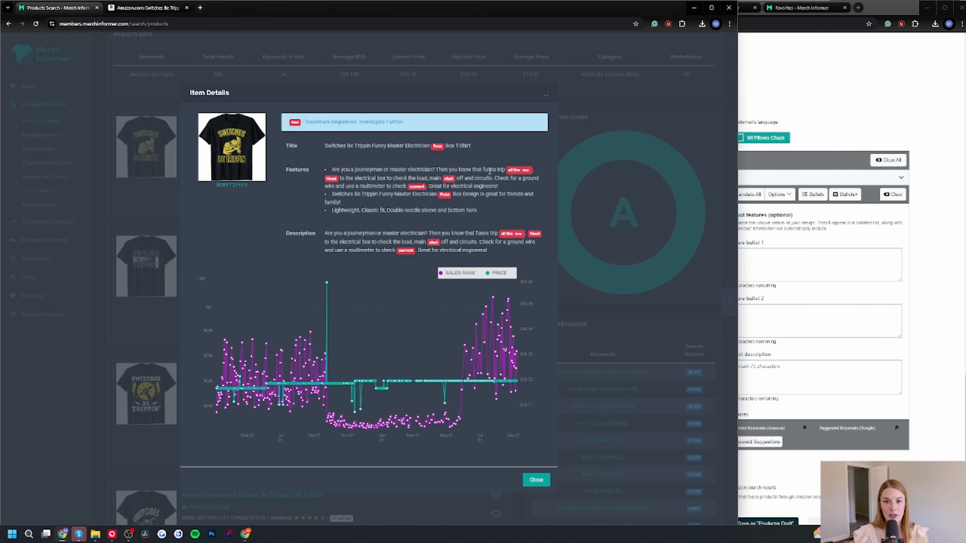
pyautogui.click(518, 171)
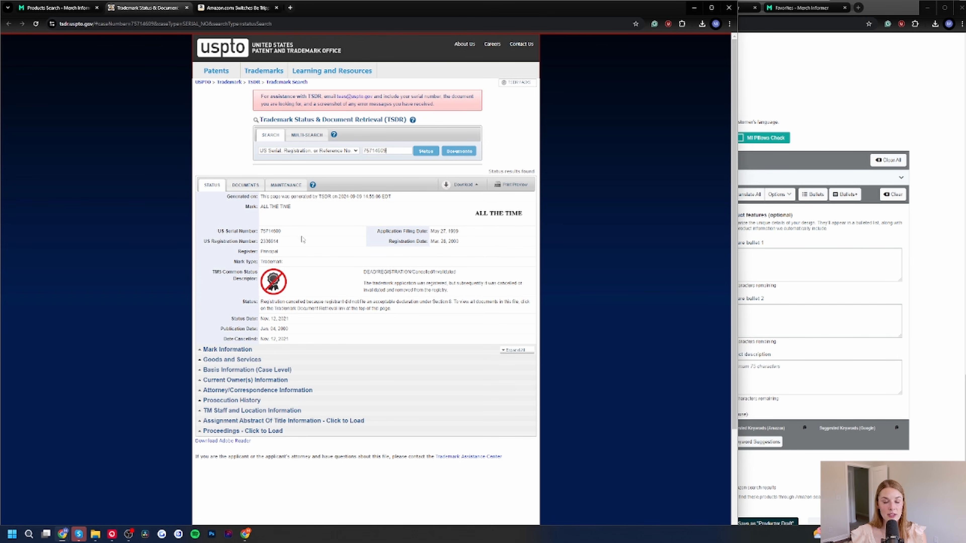
# Return to the Merch Informer product results and compare the titles, bullets and sales ranks of the competing Switches Be Trippin shirts
pyautogui.click(58, 8)
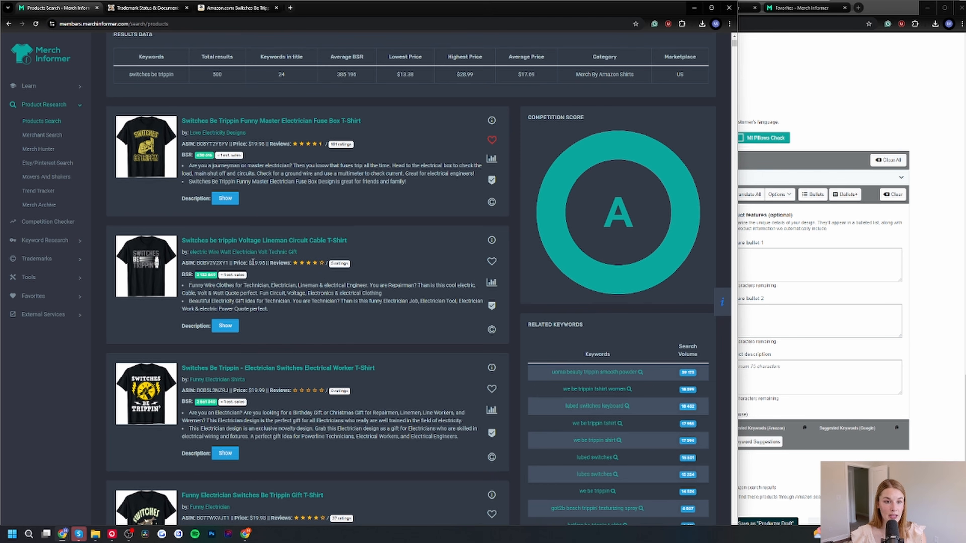
pyautogui.scroll(-1, 276, 325)
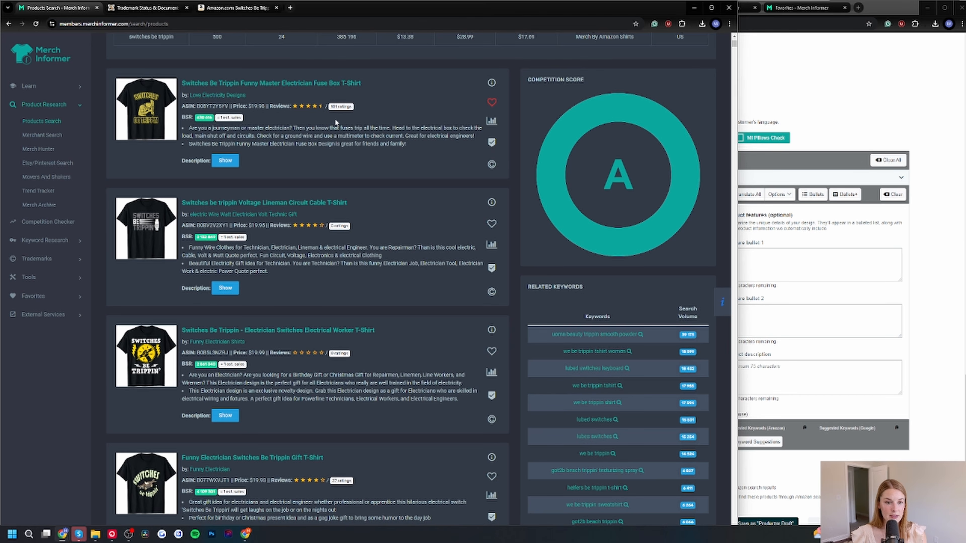
pyautogui.scroll(-3, 335, 220)
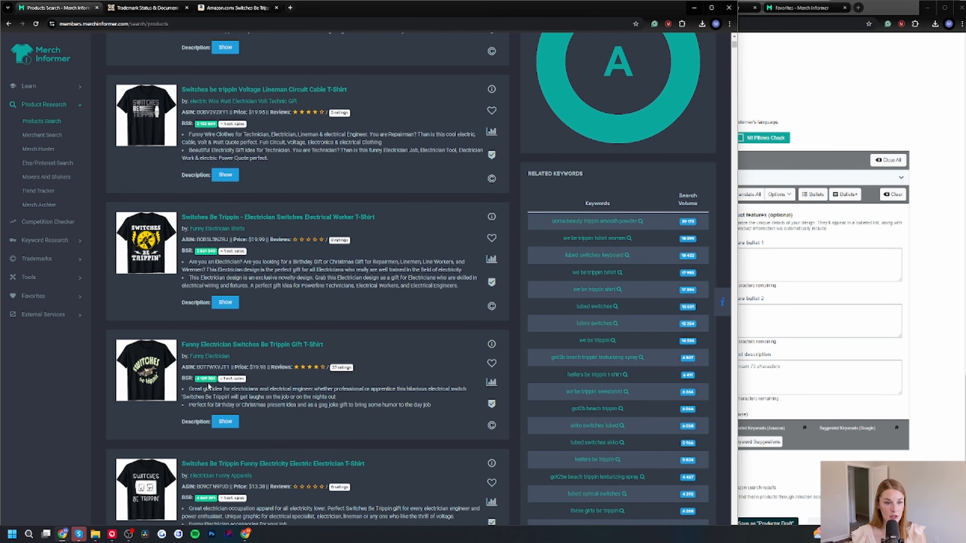
pyautogui.scroll(-2, 216, 433)
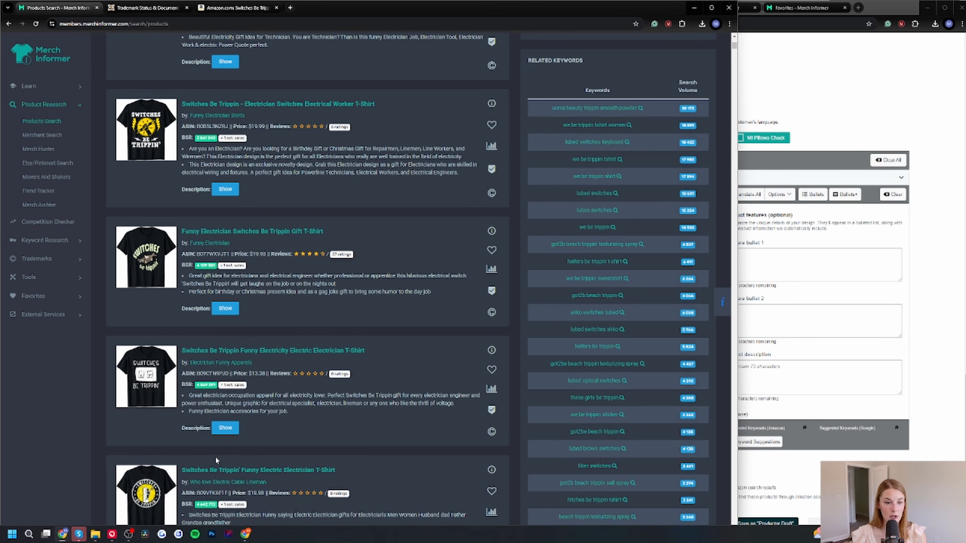
pyautogui.scroll(8, 216, 458)
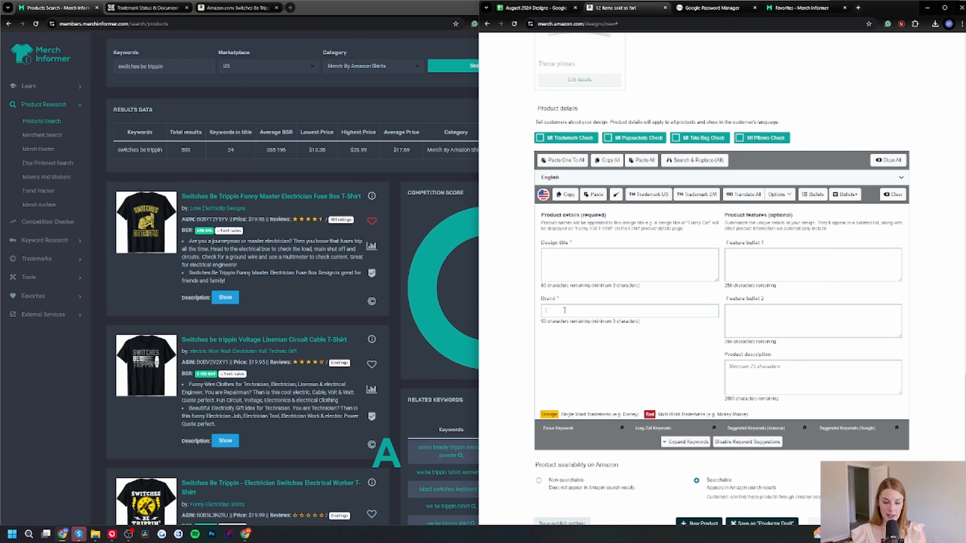
# Set the brand in the Merch on Demand product details to "Master Electrician Designs"
pyautogui.write('Mu')
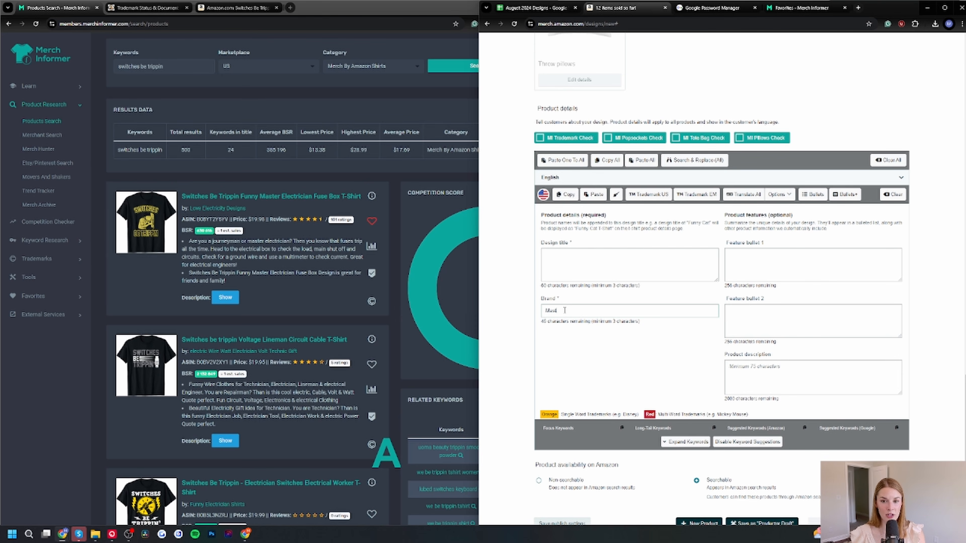
pyautogui.write('ster Electr')
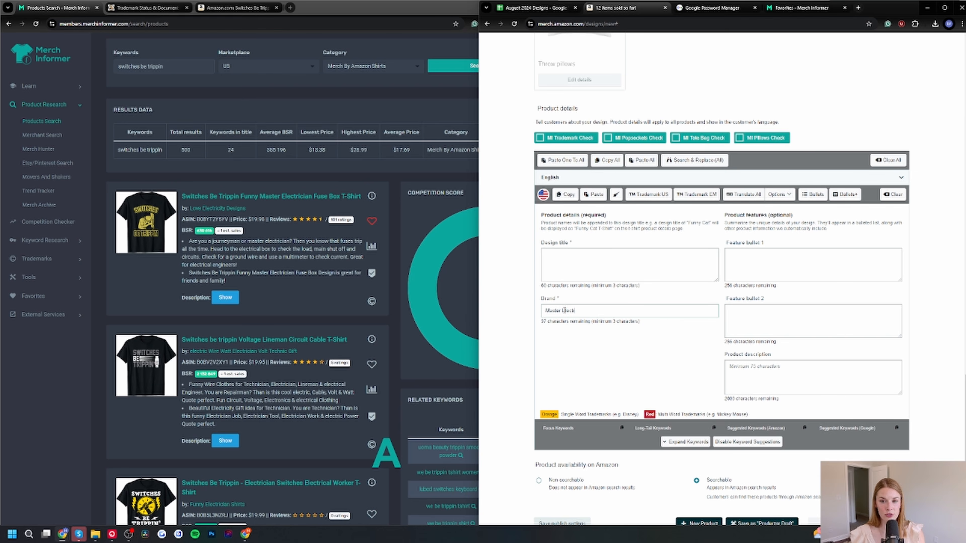
pyautogui.write('icaln Designs')
# Enter "Funny Switches Be Trippin Journeyman Electrician Fuse" as the design title
pyautogui.click(574, 269)
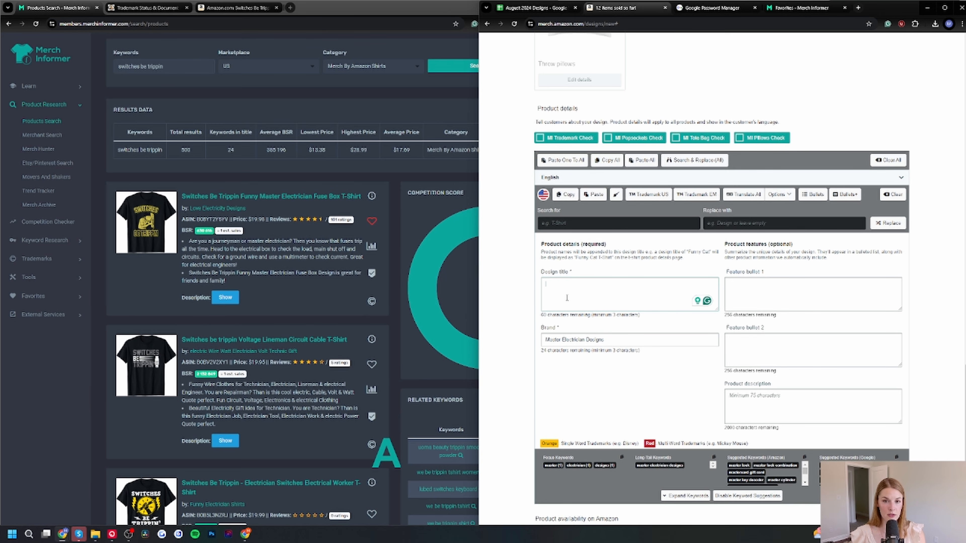
pyautogui.write('witches ')
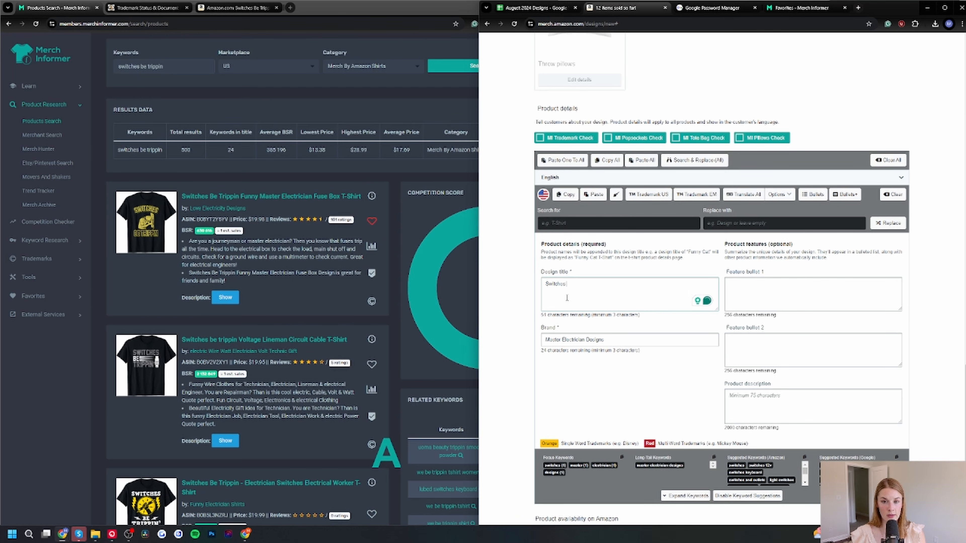
pyautogui.write('Be Trippin')
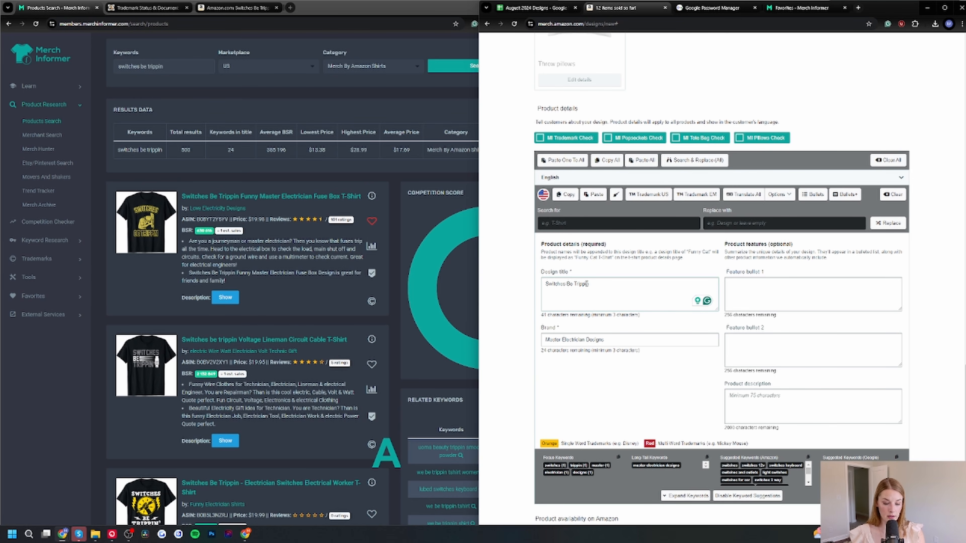
pyautogui.write('F')
pyautogui.write('ny')
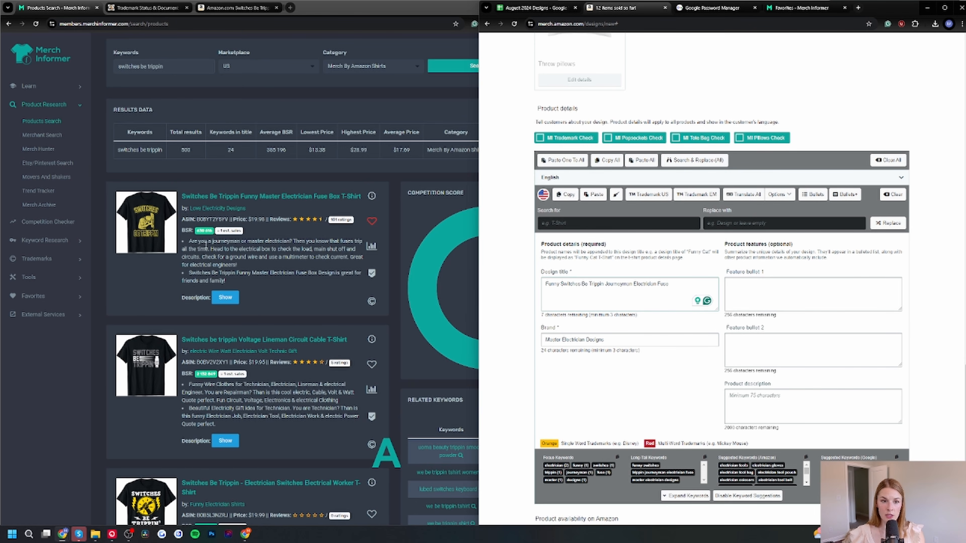
# Write feature bullet 1 for linemen and master or apprentice electricians, mentioning multimeter, voltage, tripped fuses, circuits and main electric panel, ending "Great for handymen!"
pyautogui.click(778, 289)
pyautogui.write("Do you work as a lineman or electrician? Whether you're a master")
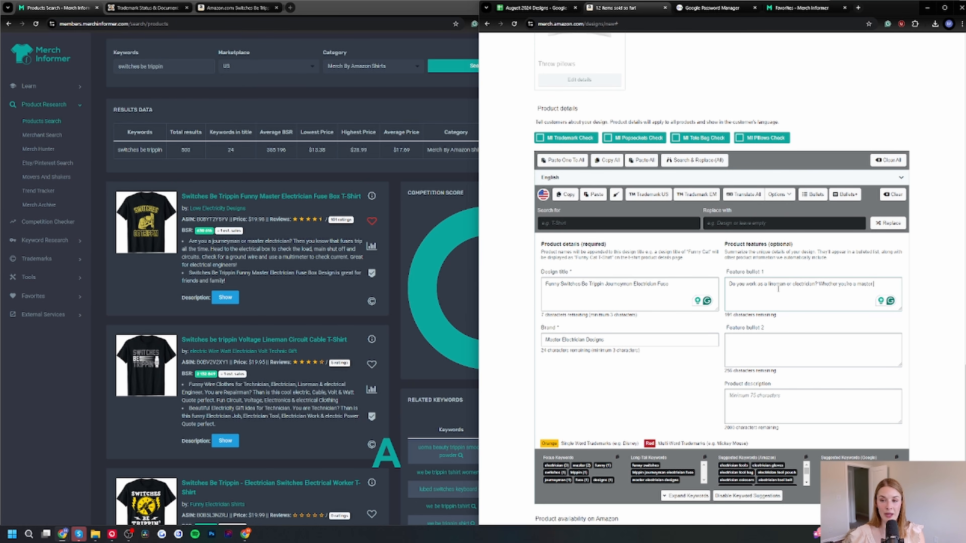
pyautogui.write('electrician or an apprentice electrician, be sure to use your multimeter to check for voltage. Repair tripped fuses, check circuits and look at the main electric panel. Great for handymen!')
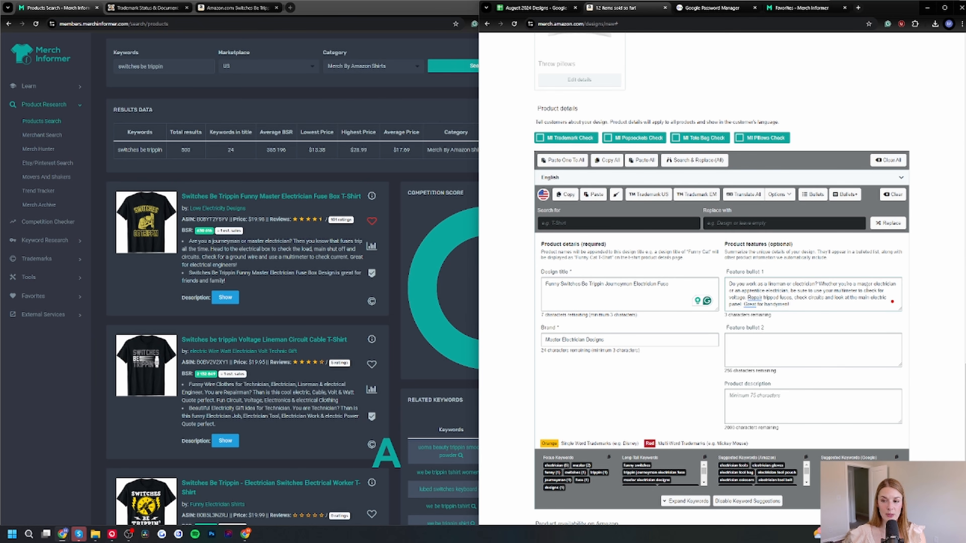
# Copy the full text of feature bullet 1 into the product description
pyautogui.moveTo(754, 298)
pyautogui.moveTo(796, 304); pyautogui.dragTo(729, 284)
pyautogui.hotkey('ctrl', 'c')
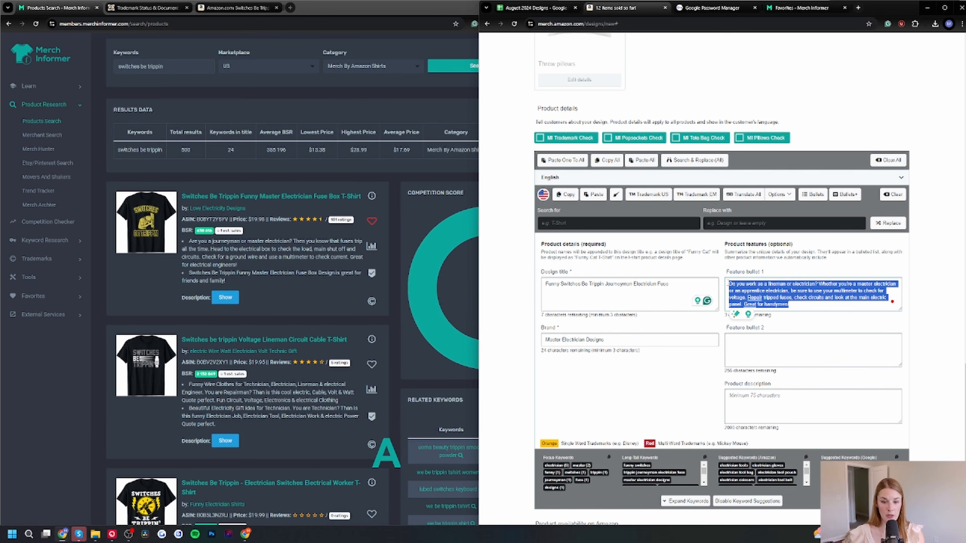
pyautogui.click(782, 408)
pyautogui.hotkey('ctrl', 'v')
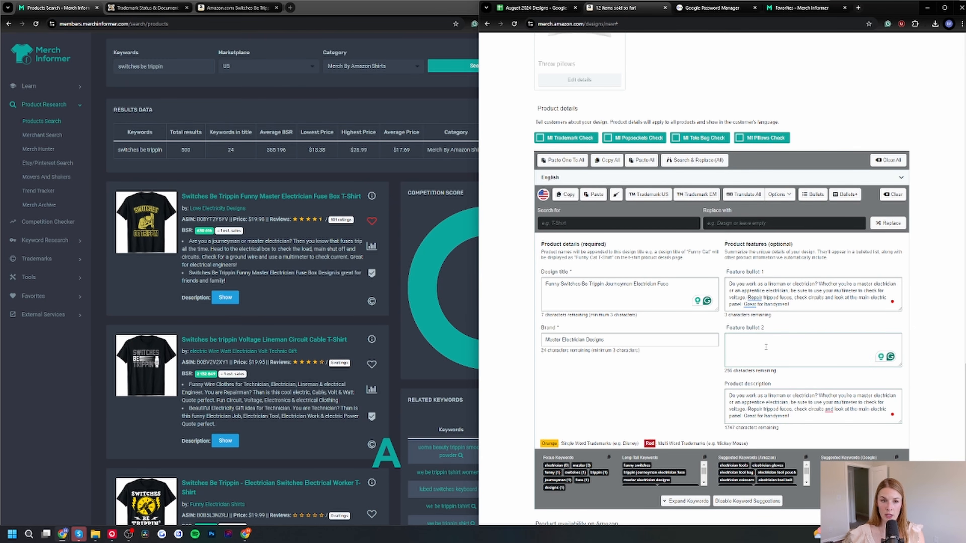
# Fill feature bullet 2 with the design title and a pitch for new electricians, electrical engineers and independent electrical contractors earning a trade or technical school degree
pyautogui.moveTo(669, 284); pyautogui.dragTo(613, 280)
pyautogui.hotkey('ctrl', 'c')
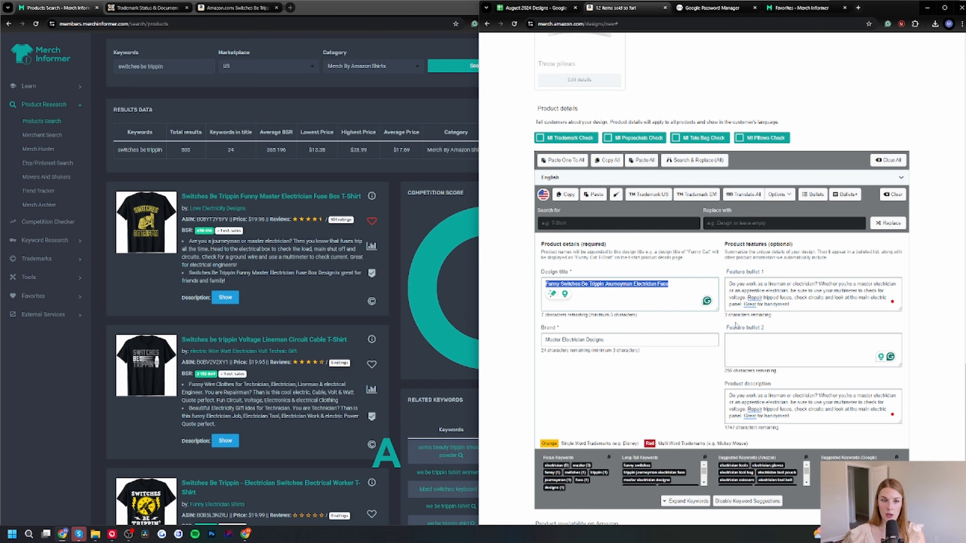
pyautogui.click(837, 340)
pyautogui.hotkey('ctrl', 'v')
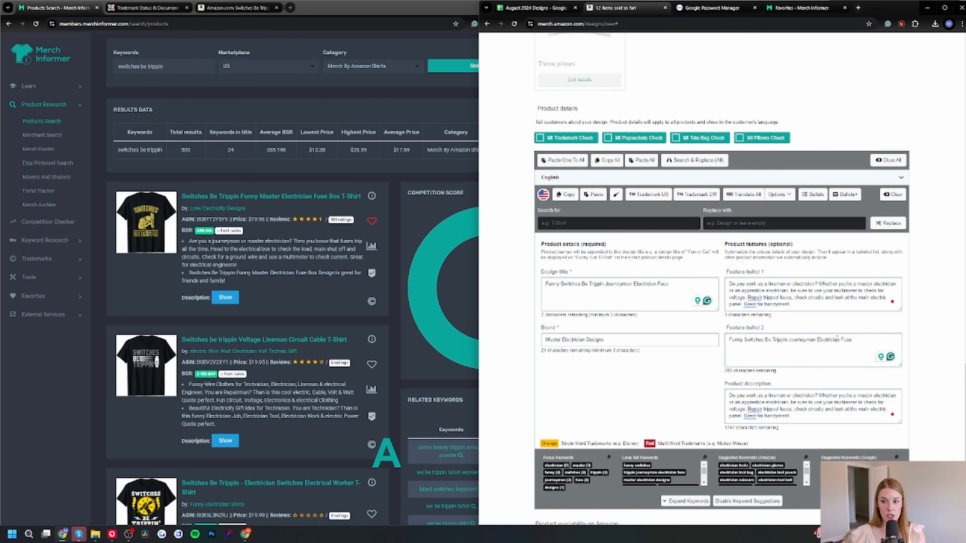
pyautogui.write('design would be perfect for a new')
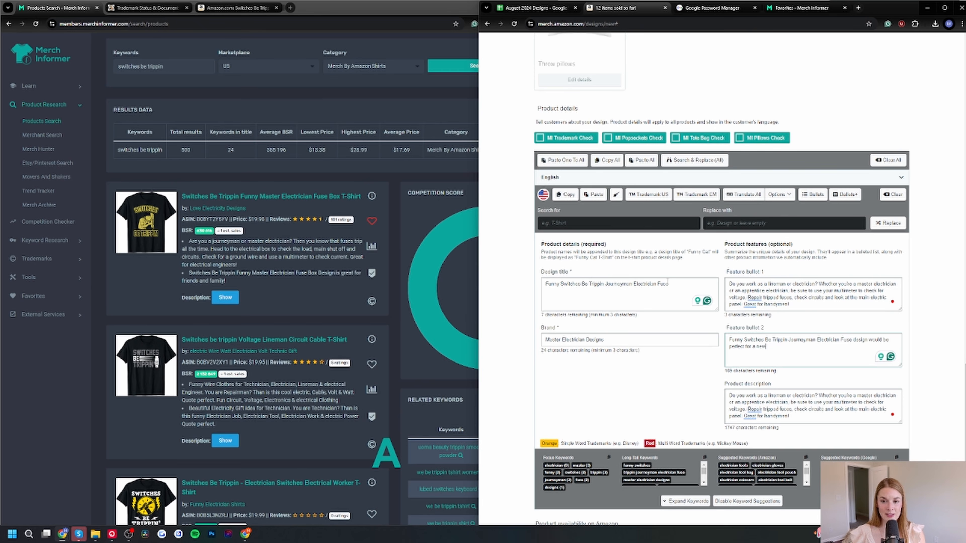
pyautogui.click(673, 284)
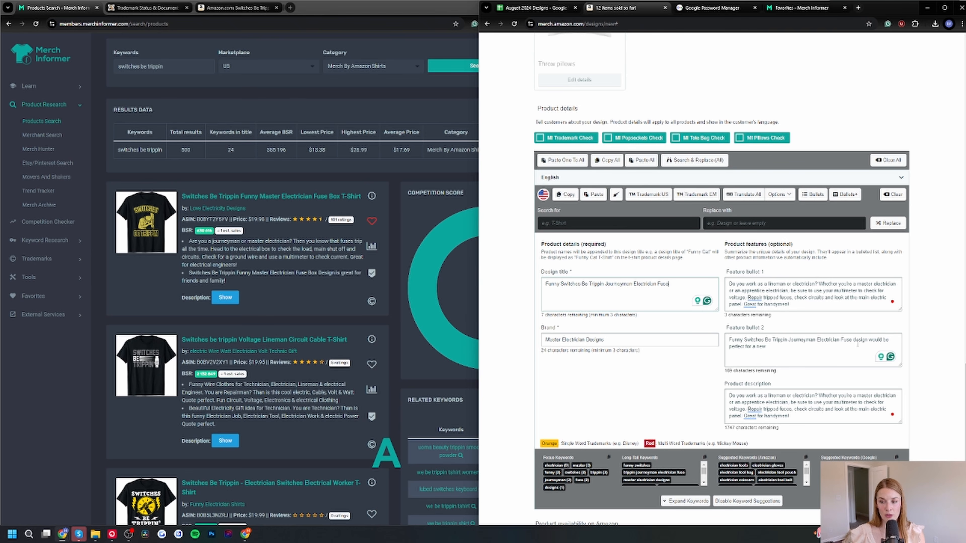
pyautogui.click(774, 346)
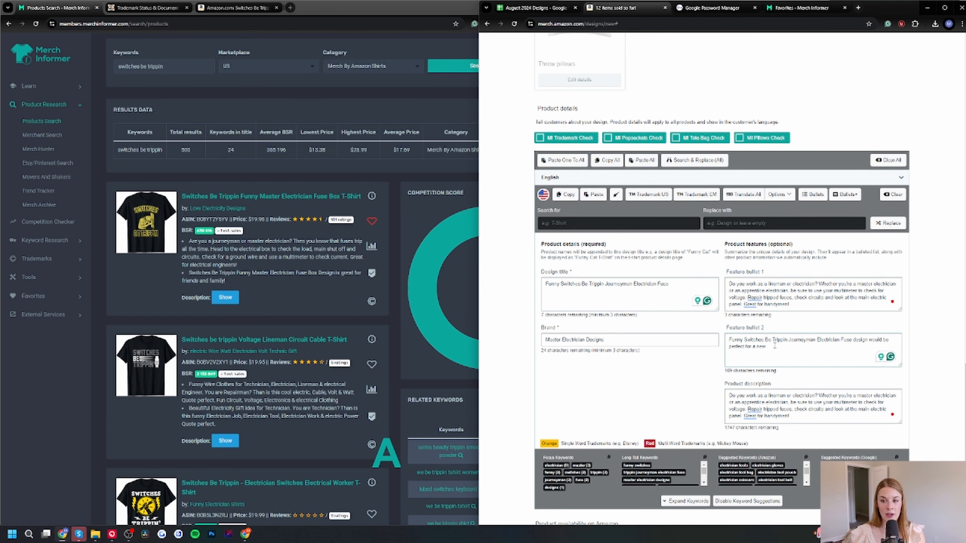
pyautogui.write('electrician, an electrical engineer, or an independent electrical contractor getting their degree from a trade school or technical school. Learn voltage and watts!')
# Run the MI Trademark Check on the listing text, review the flagged words and submit the product
pyautogui.scroll(1, 628, 336)
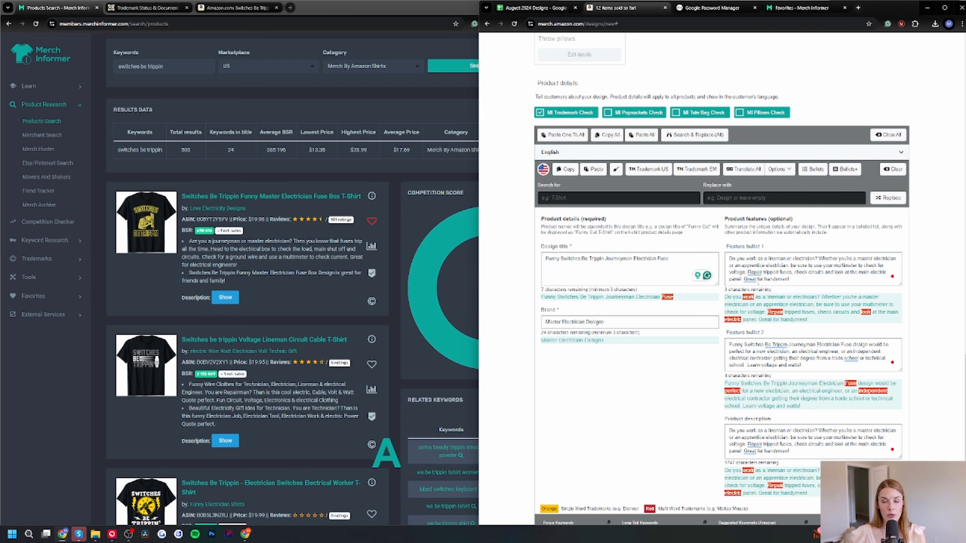
pyautogui.scroll(-1, 693, 292)
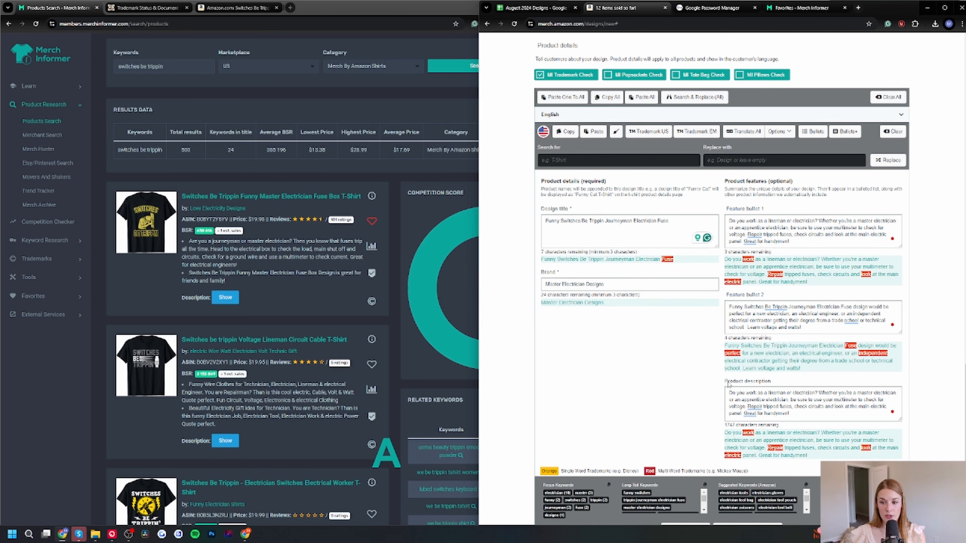
pyautogui.scroll(-3, 760, 382)
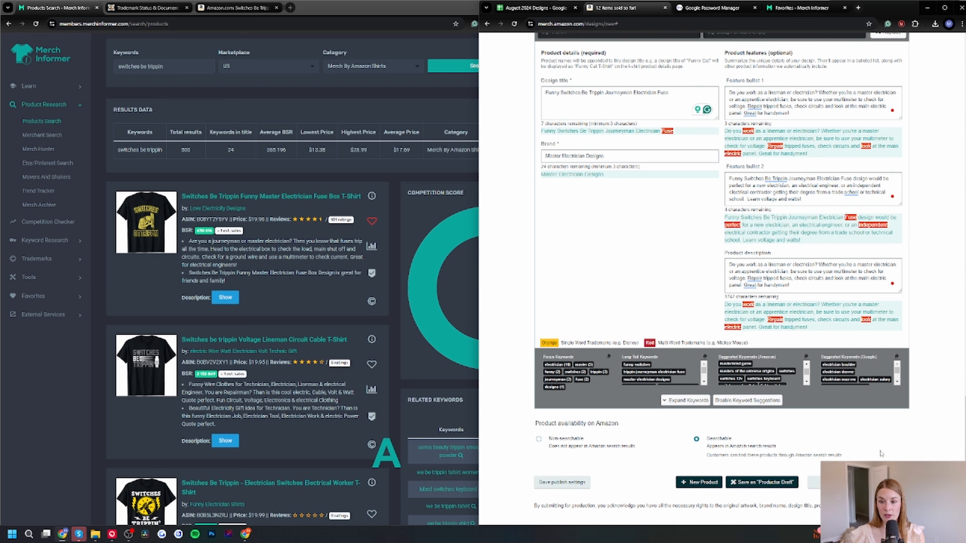
pyautogui.click(832, 481)
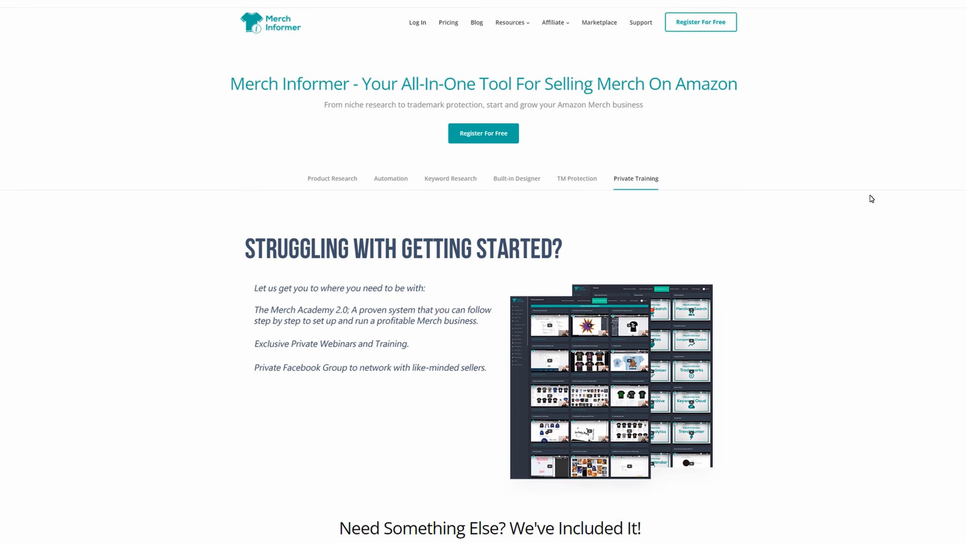
# On the Merch Informer website, switch the subscription pricing to yearly and start the Professional plan's free trial sign-up
pyautogui.scroll(-10, 870, 195)
pyautogui.scroll(-20, 870, 195)
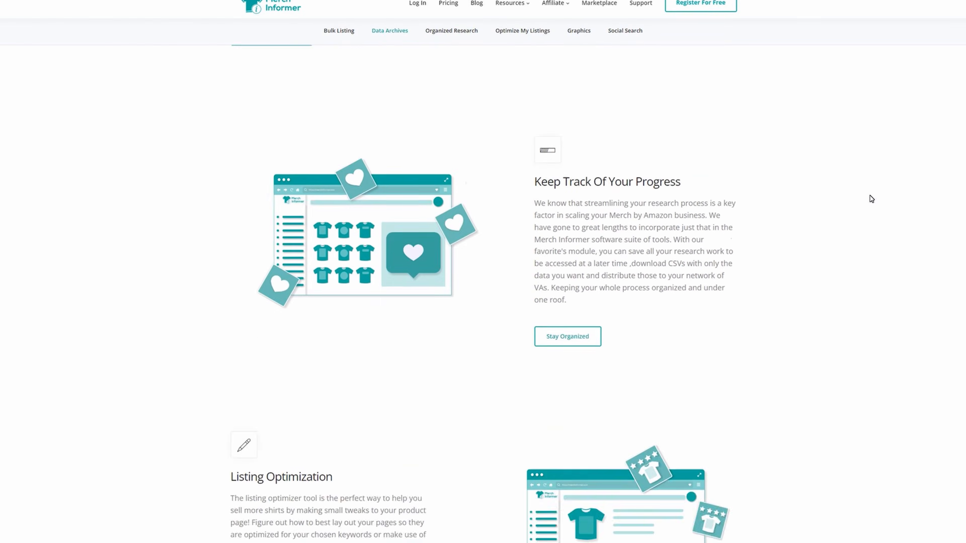
pyautogui.scroll(-20, 870, 196)
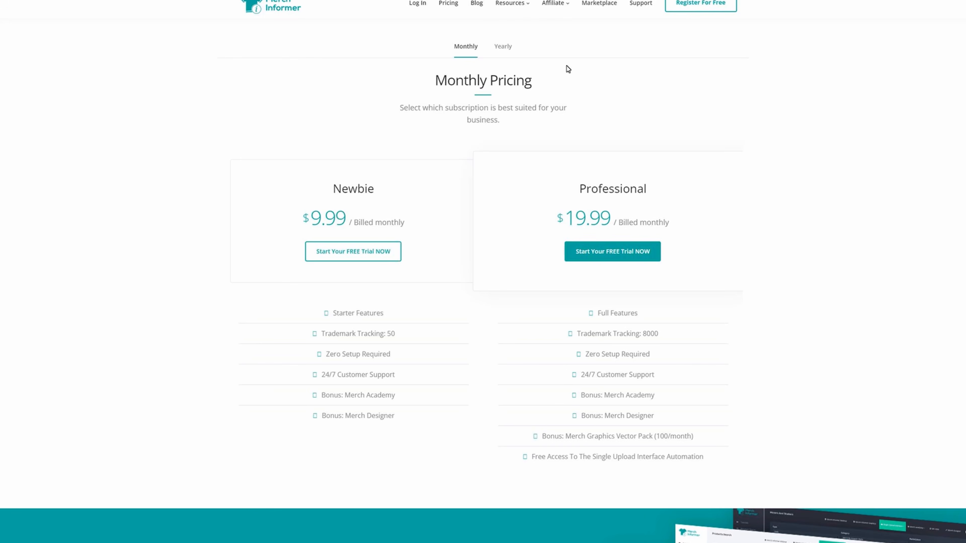
pyautogui.click(503, 50)
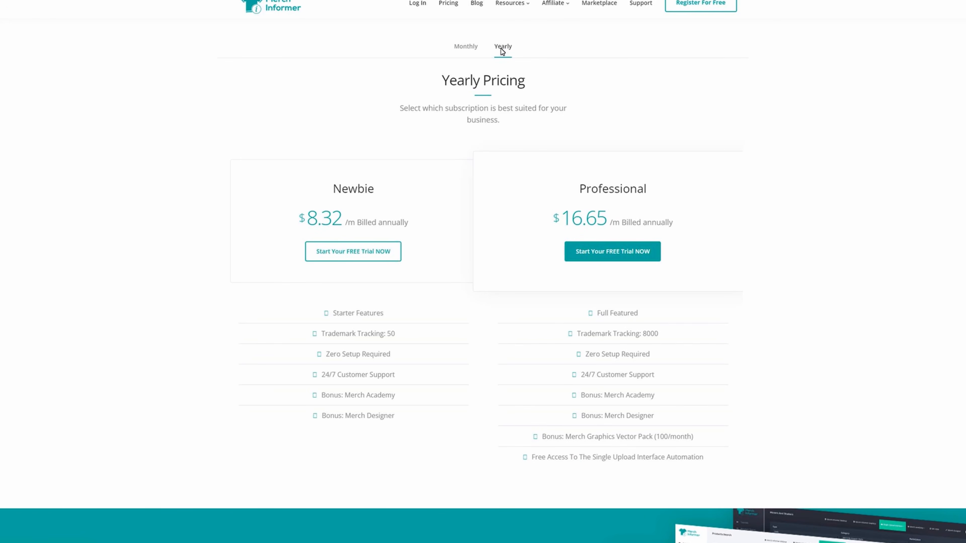
pyautogui.click(632, 255)
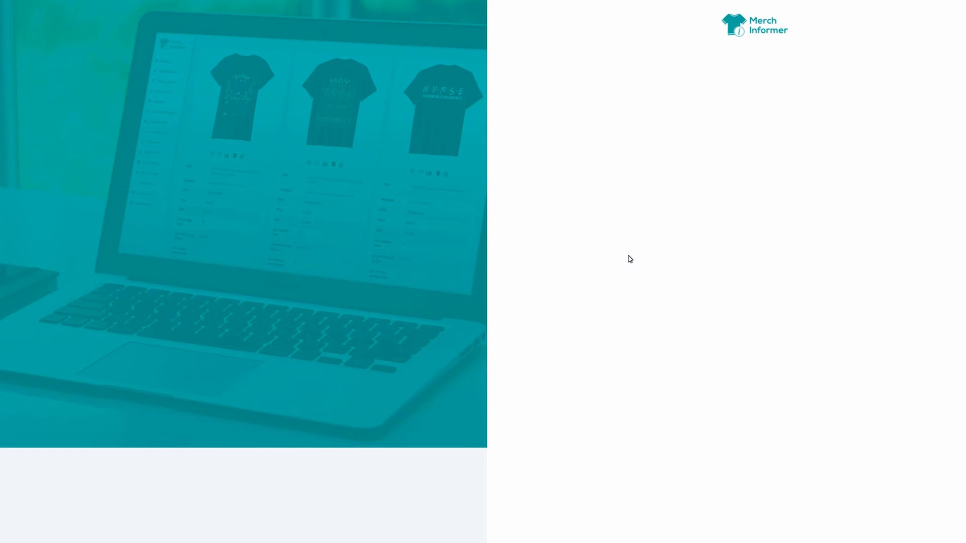